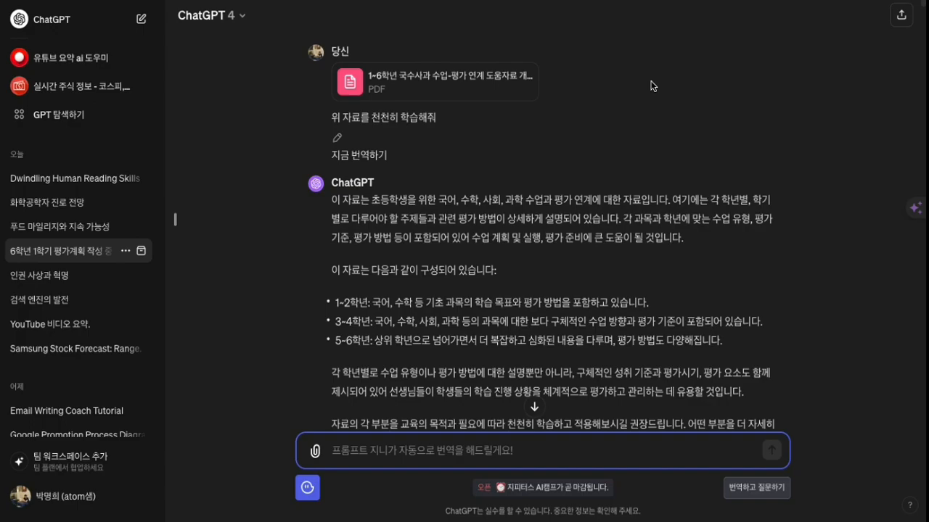
Switch to the PDF in Preview to examine the math assessment table on page 34, and return to the ChatGPT conversation in Chrome.
{"action": "mouse_move", "coordinate": [521, 509]}
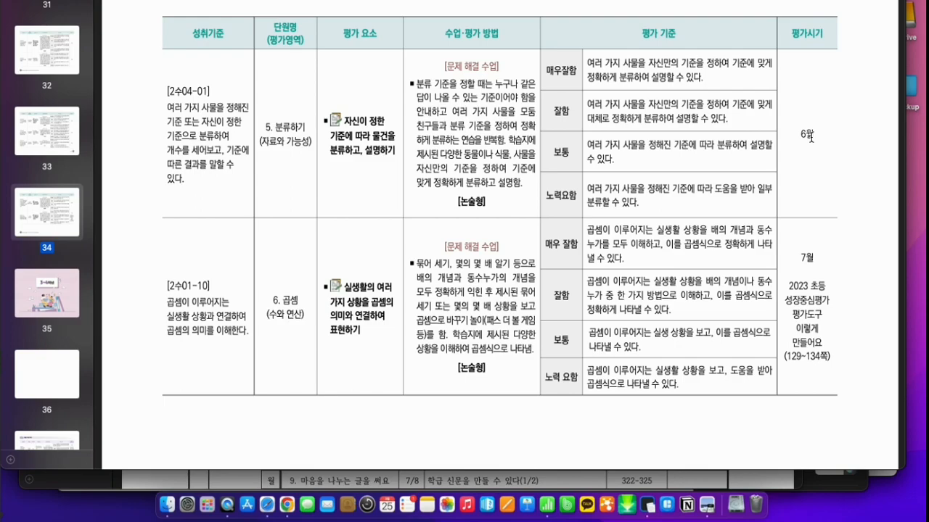
{"action": "left_click", "coordinate": [287, 504]}
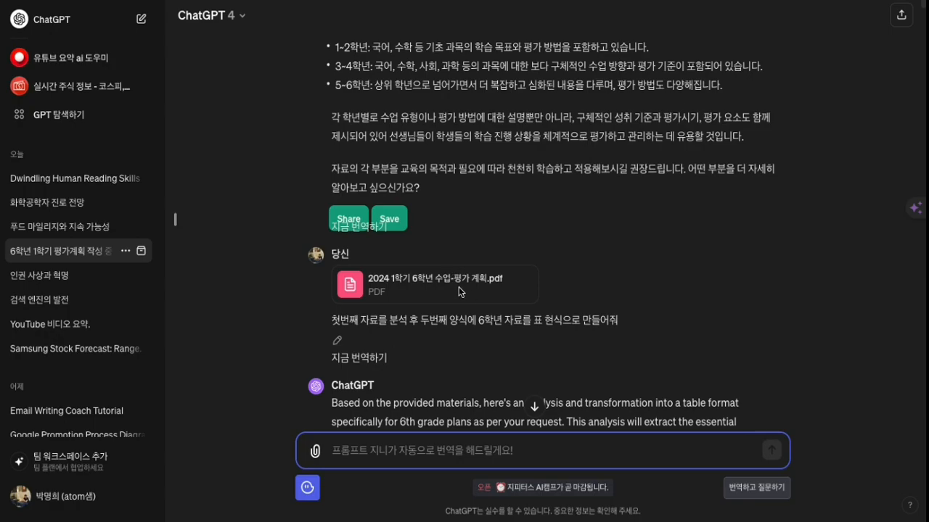
{"action": "mouse_move", "coordinate": [588, 511]}
{"action": "left_click", "coordinate": [707, 505]}
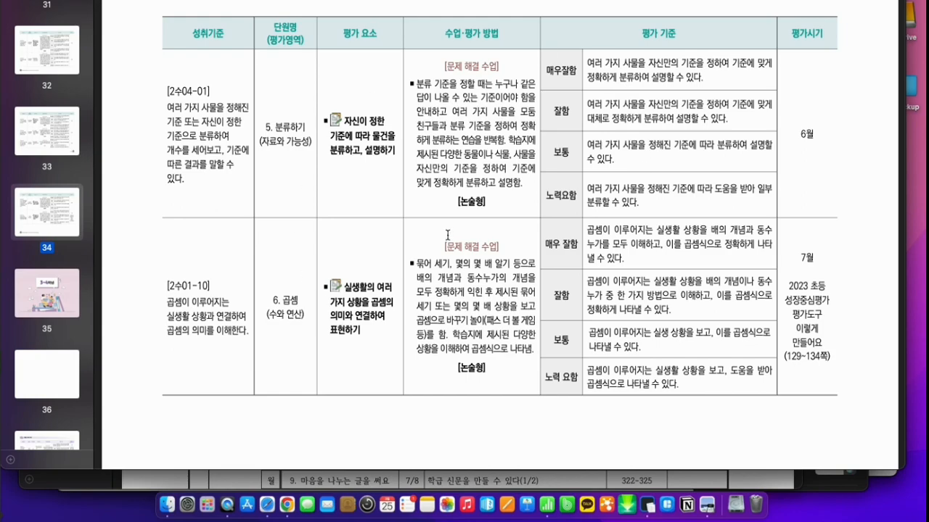
{"action": "left_click", "coordinate": [286, 508]}
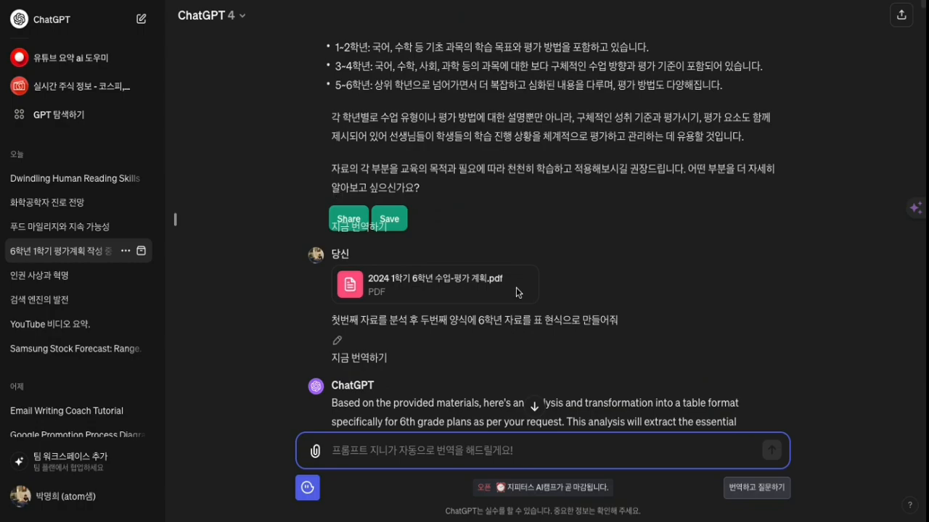
Review the prompt asking for a Korean table in the second file's format, its reply, and the prompt with 성취기준_초등 (1).xlsx.
{"action": "scroll", "coordinate": [569, 325], "scroll_direction": "down", "scroll_amount": 1}
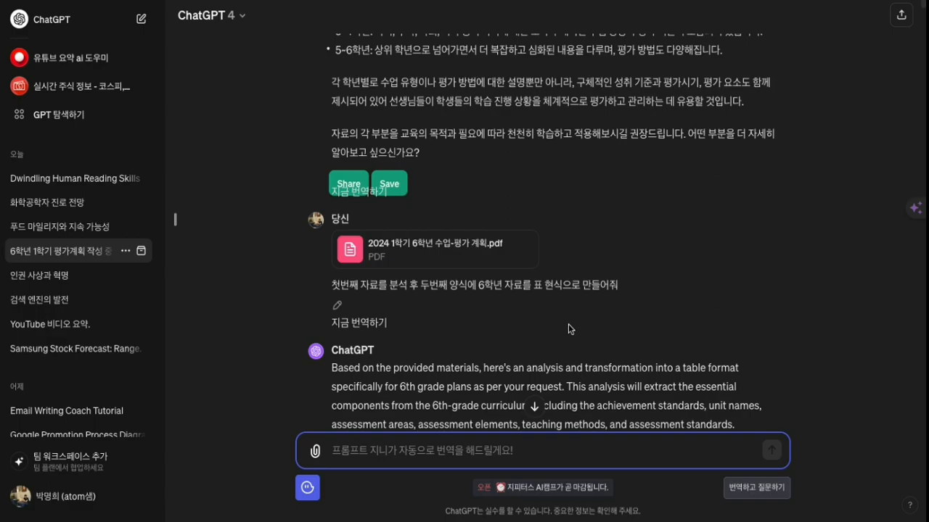
{"action": "scroll", "coordinate": [568, 323], "scroll_direction": "down", "scroll_amount": 10}
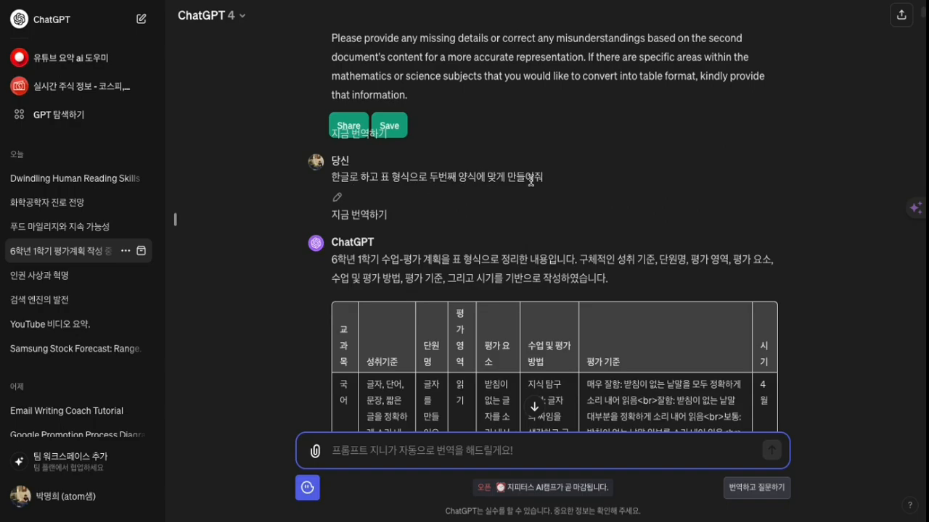
{"action": "scroll", "coordinate": [599, 229], "scroll_direction": "down", "scroll_amount": 3}
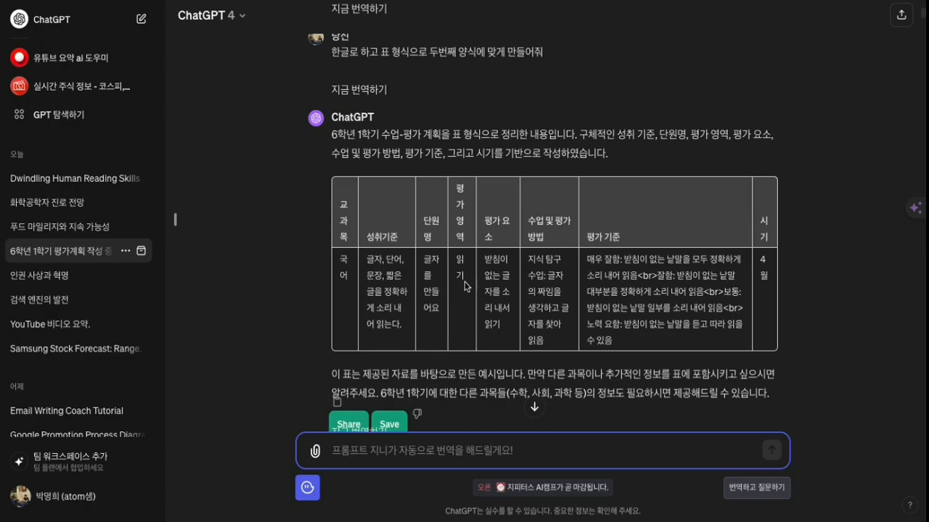
{"action": "scroll", "coordinate": [712, 288], "scroll_direction": "down", "scroll_amount": 1}
{"action": "scroll", "coordinate": [711, 287], "scroll_direction": "down", "scroll_amount": 2}
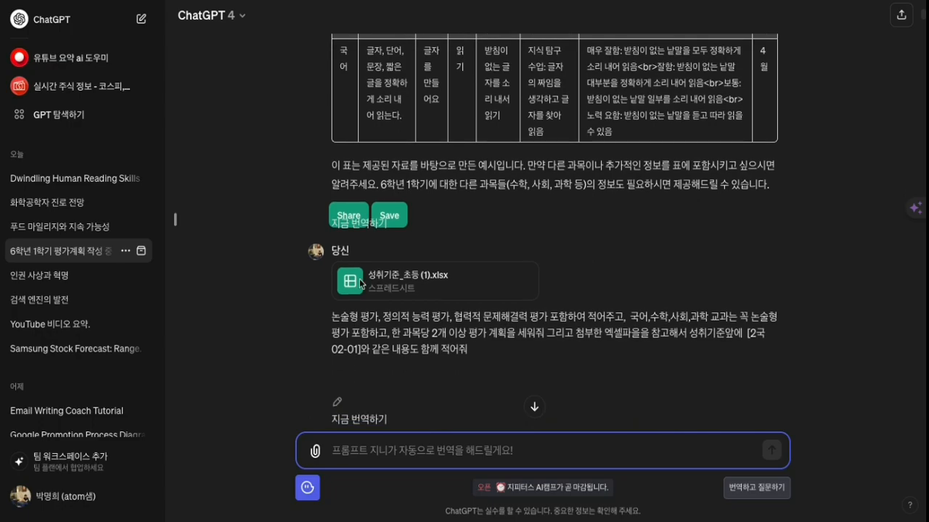
Switch to the achievement standards spreadsheet in Numbers and examine its unit rows, standard codes and descriptions.
{"action": "mouse_move", "coordinate": [644, 520]}
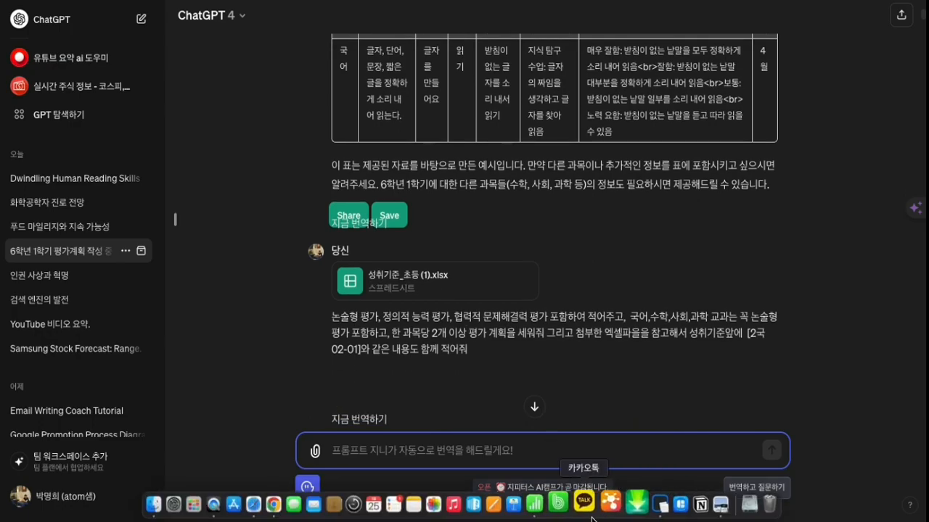
{"action": "left_click", "coordinate": [534, 502]}
{"action": "scroll", "coordinate": [427, 291], "scroll_direction": "down", "scroll_amount": 15}
{"action": "scroll", "coordinate": [429, 296], "scroll_direction": "down", "scroll_amount": 20}
{"action": "scroll", "coordinate": [427, 292], "scroll_direction": "down", "scroll_amount": 20}
{"action": "scroll", "coordinate": [427, 292], "scroll_direction": "right", "scroll_amount": 5}
{"action": "scroll", "coordinate": [428, 292], "scroll_direction": "right", "scroll_amount": 10}
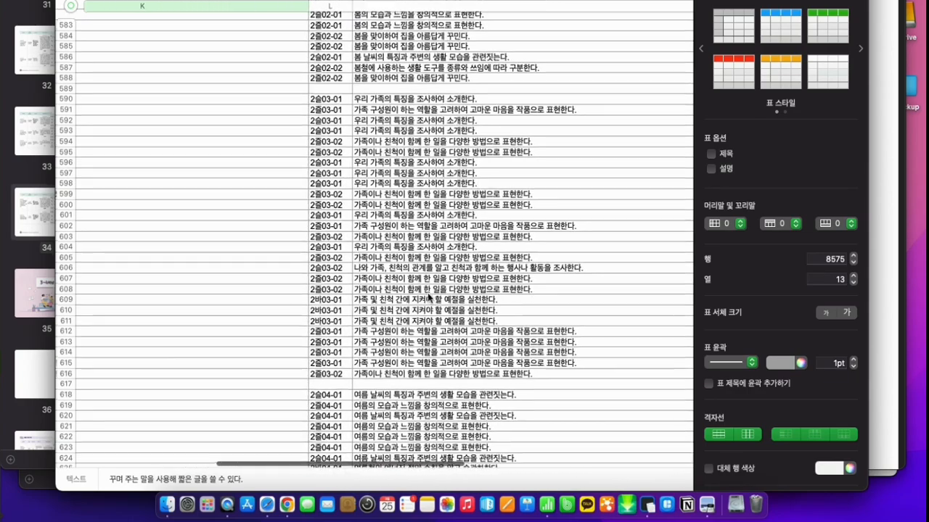
{"action": "scroll", "coordinate": [428, 297], "scroll_direction": "left", "scroll_amount": 15}
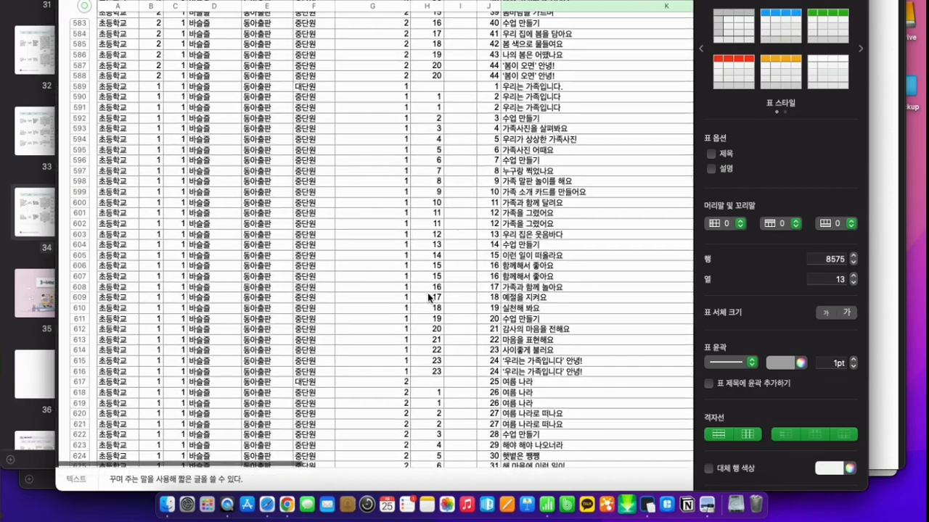
Return to ChatGPT and read the spreadsheet-based prompt, the follow-up requests and the resulting grade 6 first-semester plan table.
{"action": "key", "text": "super+Tab"}
{"action": "scroll", "coordinate": [369, 287], "scroll_direction": "down", "scroll_amount": 1}
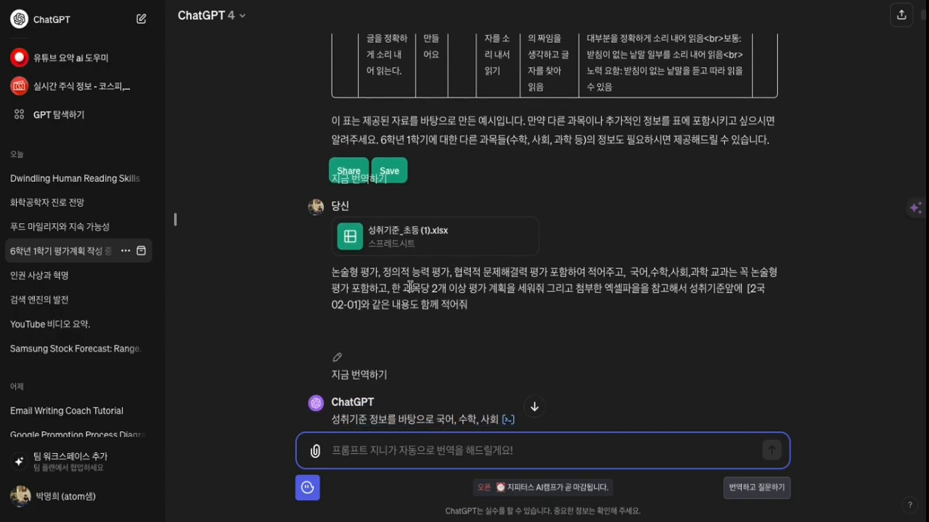
{"action": "scroll", "coordinate": [410, 288], "scroll_direction": "down", "scroll_amount": 2}
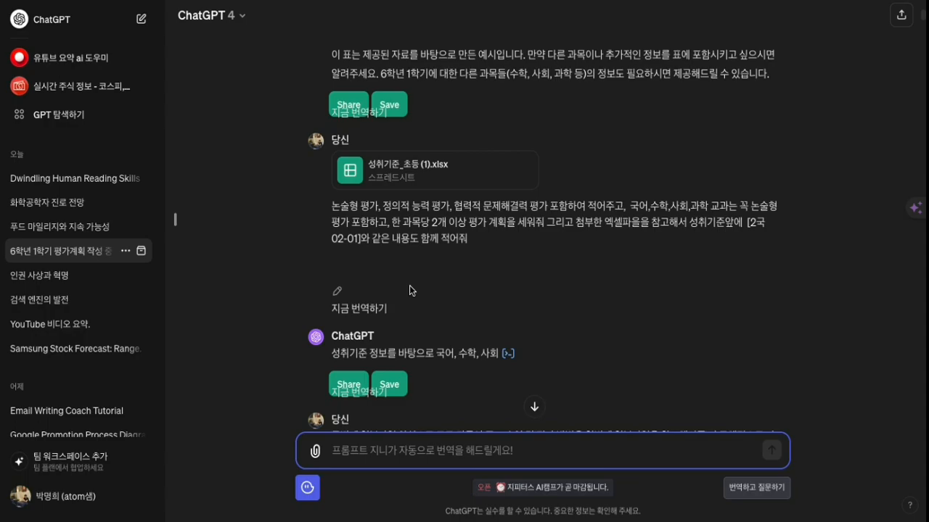
{"action": "scroll", "coordinate": [410, 290], "scroll_direction": "down", "scroll_amount": 5}
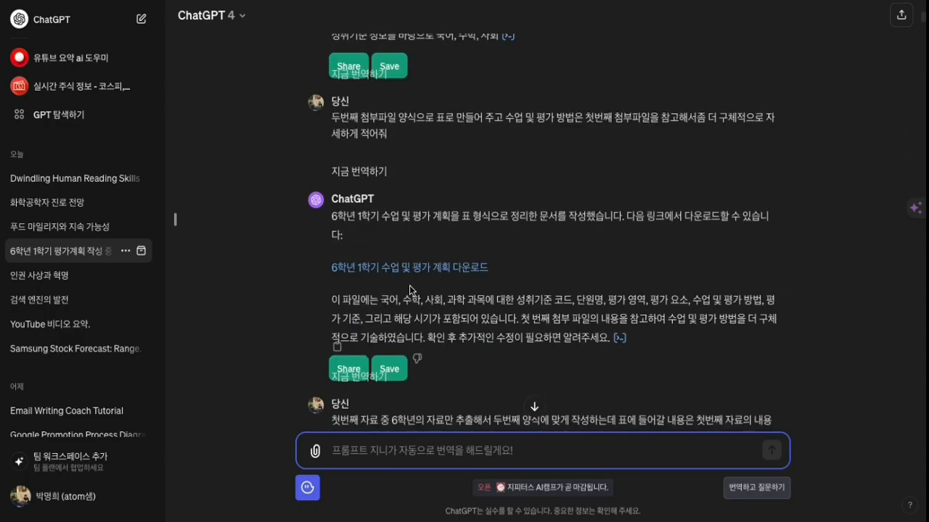
{"action": "scroll", "coordinate": [410, 291], "scroll_direction": "down", "scroll_amount": 5}
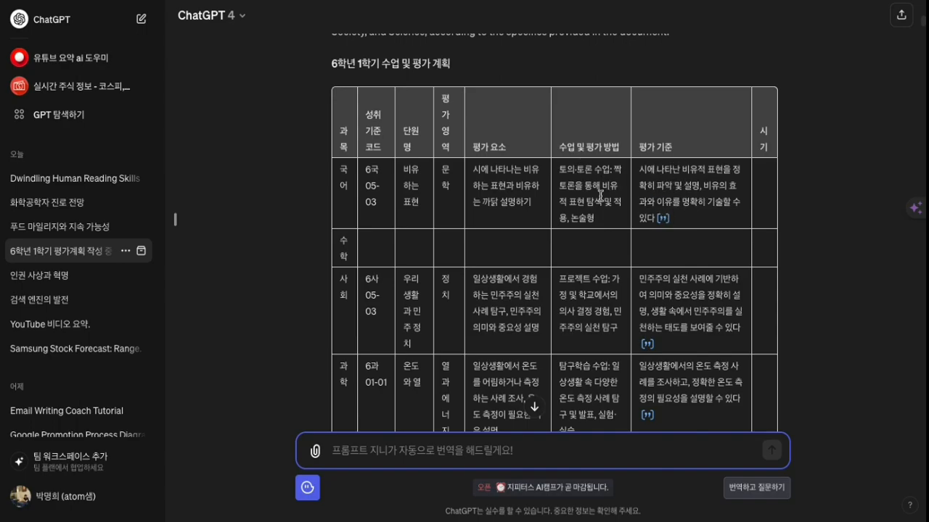
Examine the follow-up prompts requesting standard descriptions, detailed four-level criteria and four plans per subject, along with the revised tables.
{"action": "scroll", "coordinate": [508, 189], "scroll_direction": "down", "scroll_amount": 6}
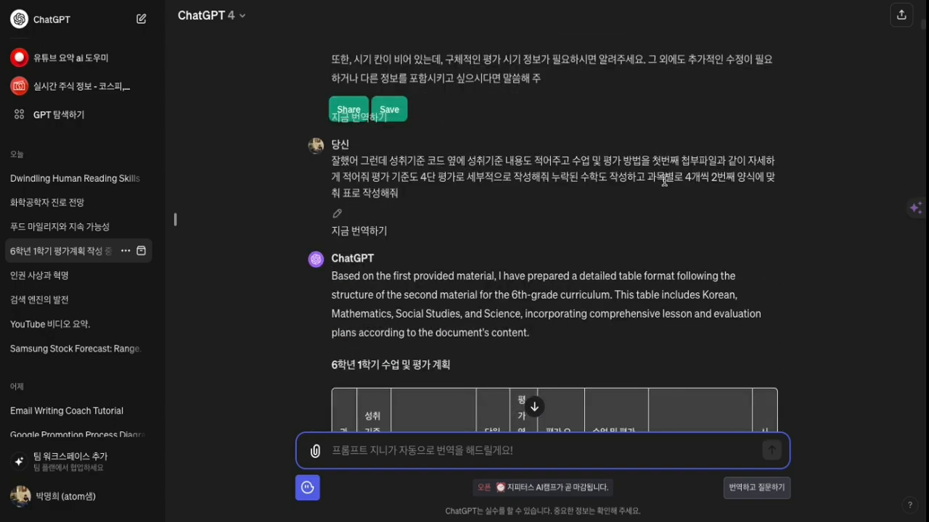
{"action": "scroll", "coordinate": [629, 185], "scroll_direction": "down", "scroll_amount": 1}
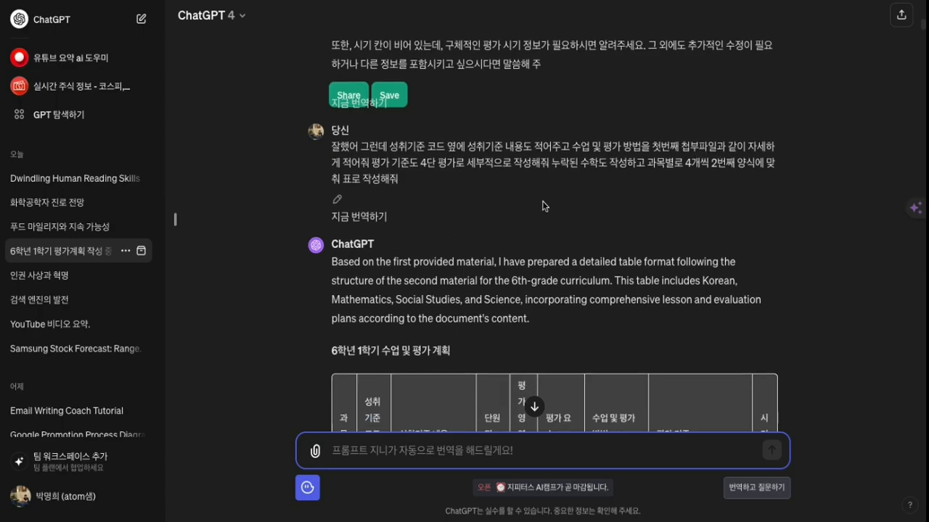
{"action": "scroll", "coordinate": [545, 206], "scroll_direction": "down", "scroll_amount": 5}
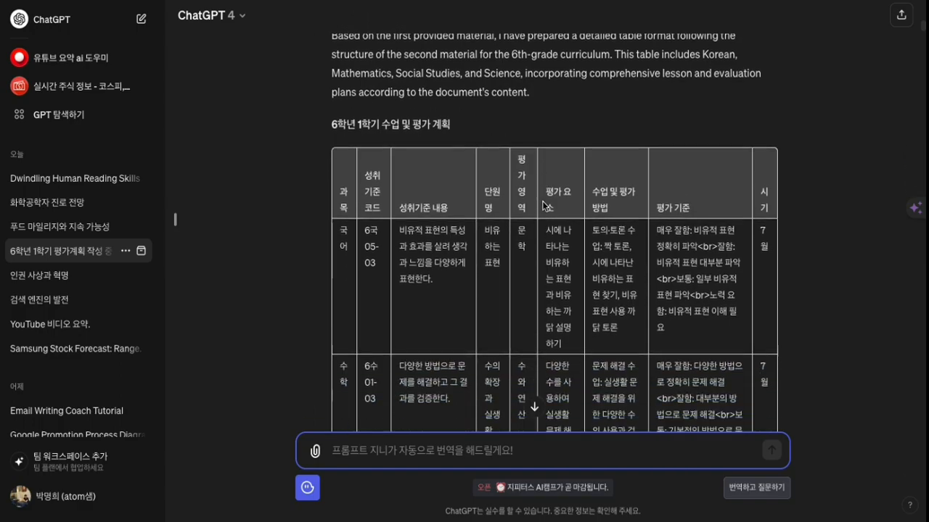
{"action": "scroll", "coordinate": [544, 206], "scroll_direction": "down", "scroll_amount": 2}
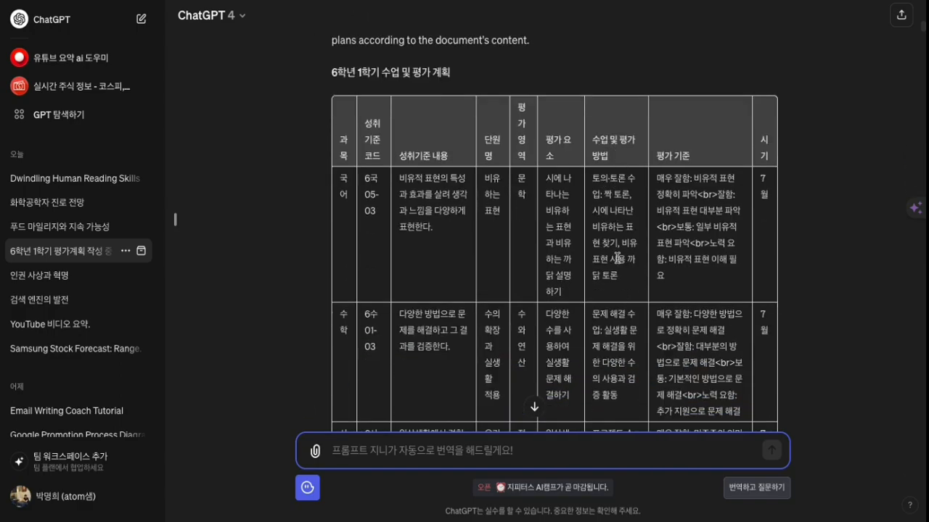
{"action": "scroll", "coordinate": [680, 271], "scroll_direction": "down", "scroll_amount": 3}
{"action": "scroll", "coordinate": [678, 269], "scroll_direction": "down", "scroll_amount": 15}
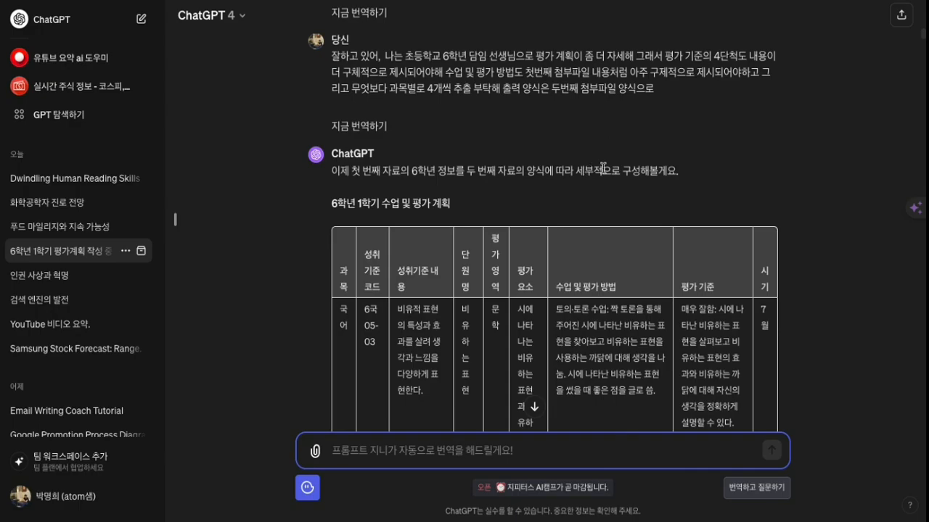
{"action": "scroll", "coordinate": [600, 167], "scroll_direction": "down", "scroll_amount": 2}
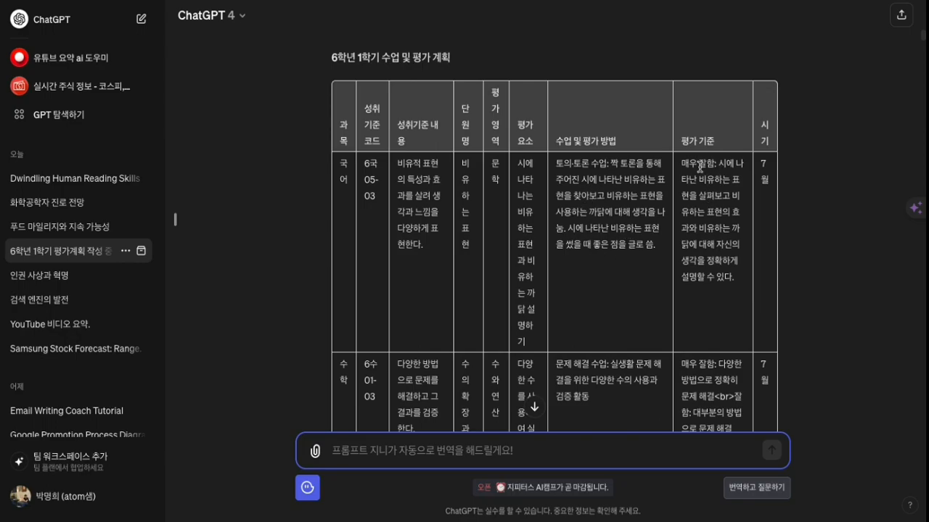
Review the prompt asking to group plans by subject, its continuation requests, and the Korean, math and social studies tables produced.
{"action": "scroll", "coordinate": [704, 203], "scroll_direction": "down", "scroll_amount": 15}
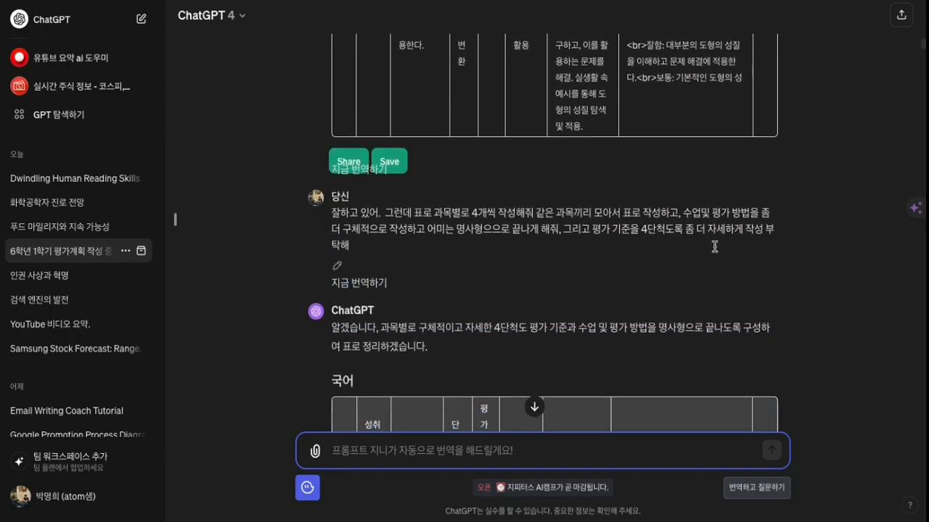
{"action": "scroll", "coordinate": [714, 246], "scroll_direction": "down", "scroll_amount": 5}
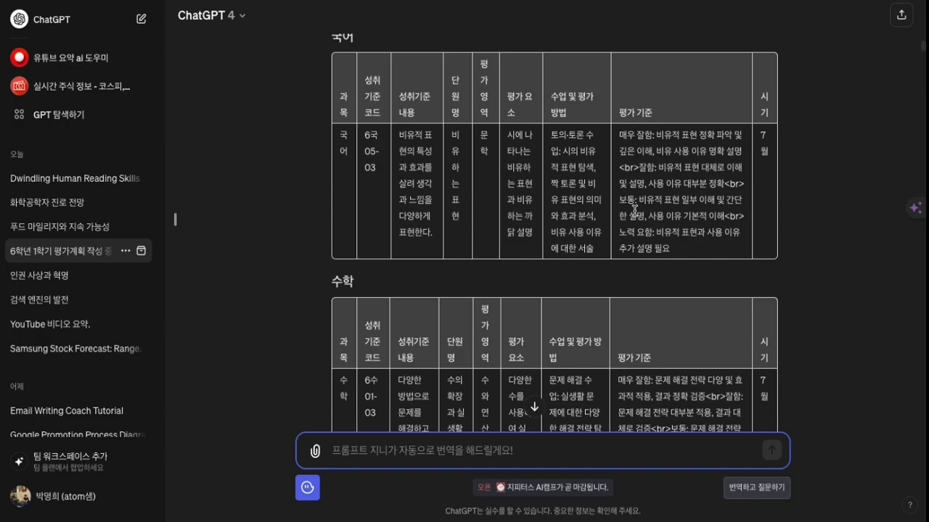
{"action": "scroll", "coordinate": [635, 210], "scroll_direction": "down", "scroll_amount": 5}
{"action": "scroll", "coordinate": [634, 215], "scroll_direction": "up", "scroll_amount": 2}
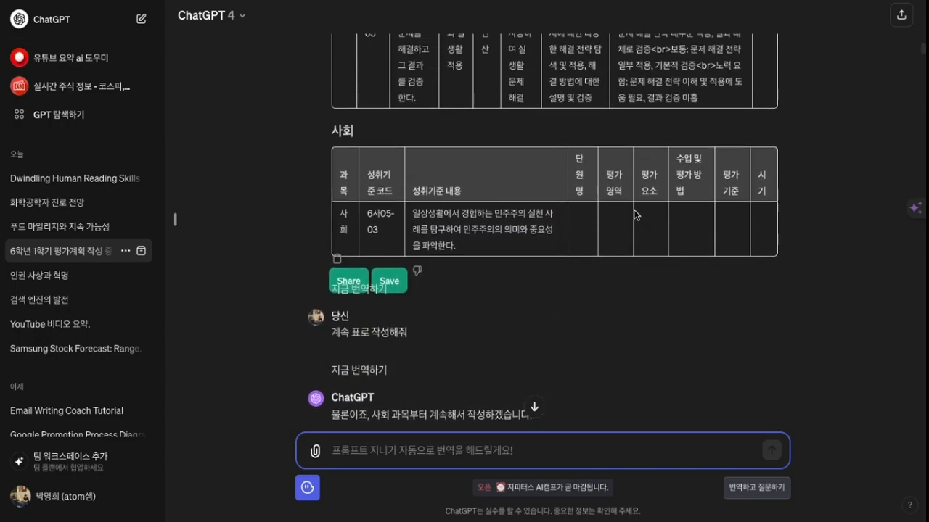
{"action": "scroll", "coordinate": [633, 215], "scroll_direction": "down", "scroll_amount": 4}
{"action": "scroll", "coordinate": [633, 215], "scroll_direction": "down", "scroll_amount": 15}
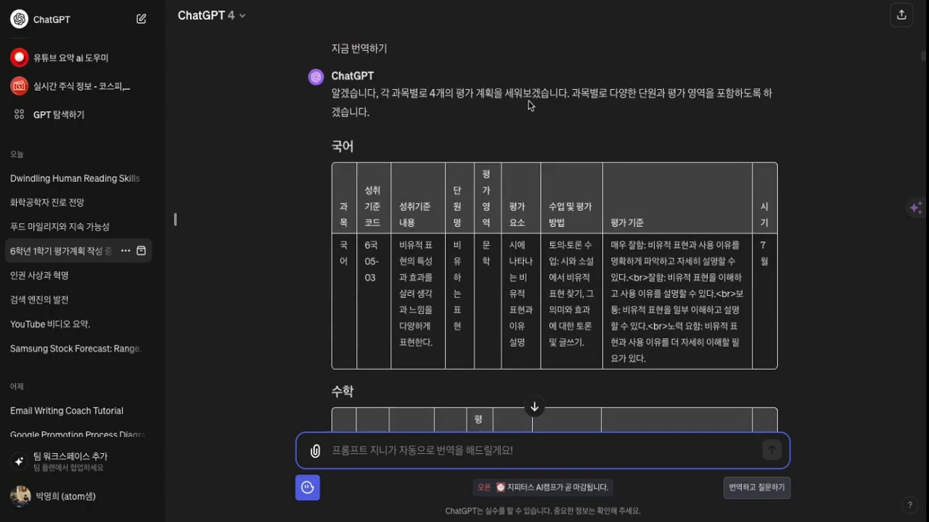
{"action": "scroll", "coordinate": [543, 100], "scroll_direction": "down", "scroll_amount": 4}
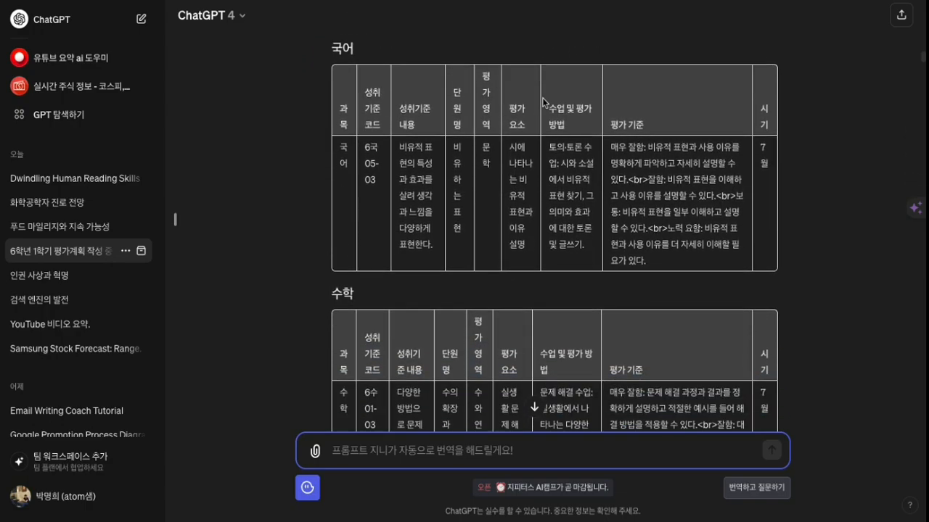
{"action": "scroll", "coordinate": [537, 206], "scroll_direction": "down", "scroll_amount": 6}
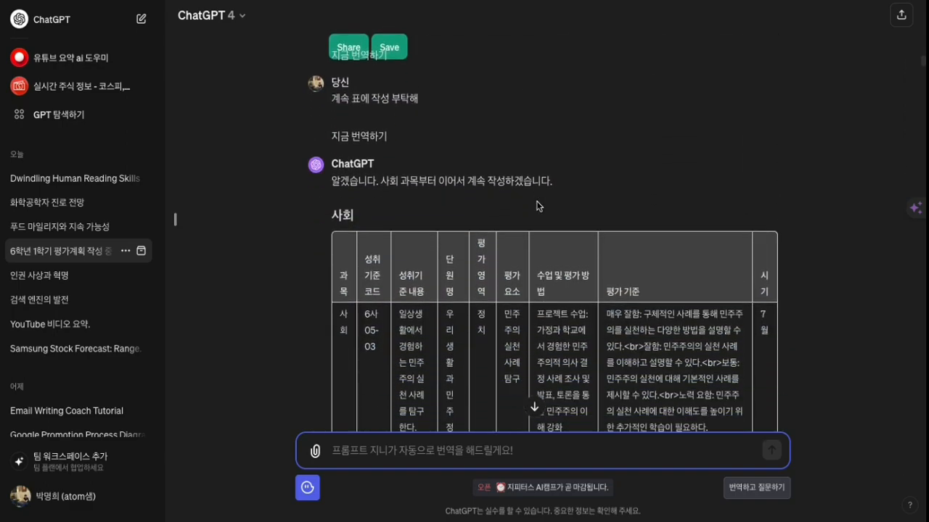
Read the prompt requesting four plans per subject in a single table and examine the Korean language tables in the replies.
{"action": "scroll", "coordinate": [537, 206], "scroll_direction": "up", "scroll_amount": 10}
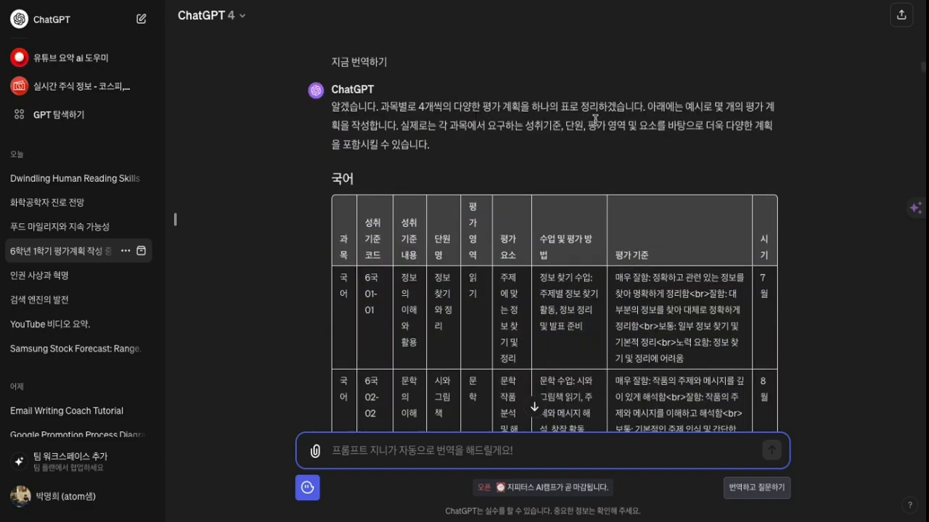
{"action": "scroll", "coordinate": [609, 121], "scroll_direction": "up", "scroll_amount": 1}
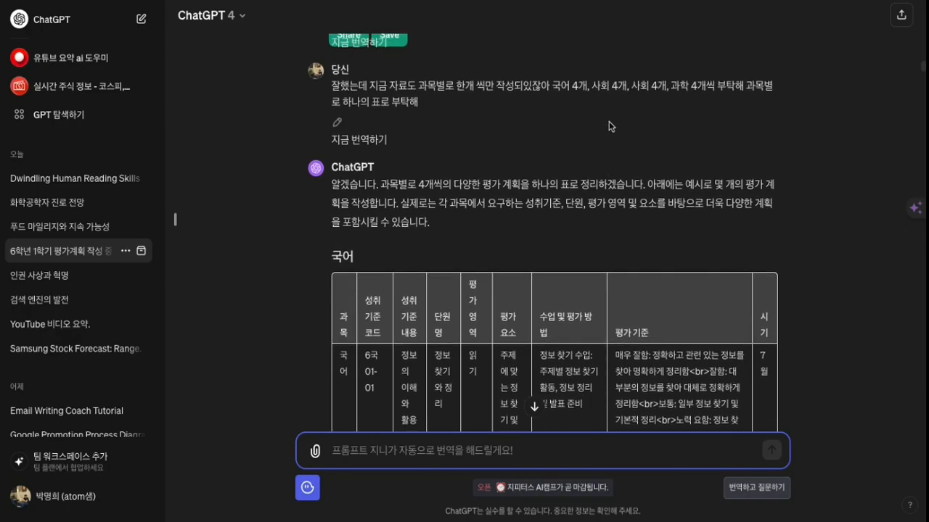
{"action": "scroll", "coordinate": [609, 122], "scroll_direction": "down", "scroll_amount": 10}
{"action": "scroll", "coordinate": [613, 174], "scroll_direction": "down", "scroll_amount": 5}
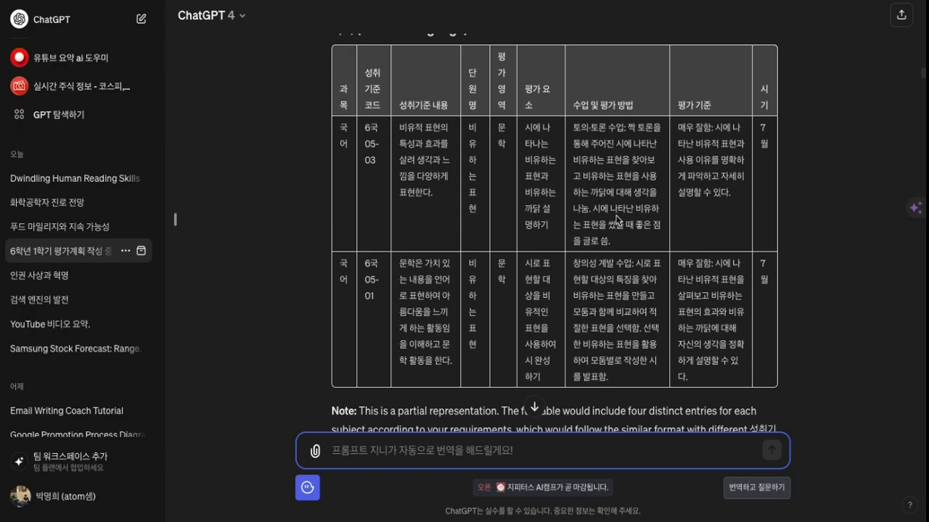
{"action": "scroll", "coordinate": [617, 219], "scroll_direction": "down", "scroll_amount": 1}
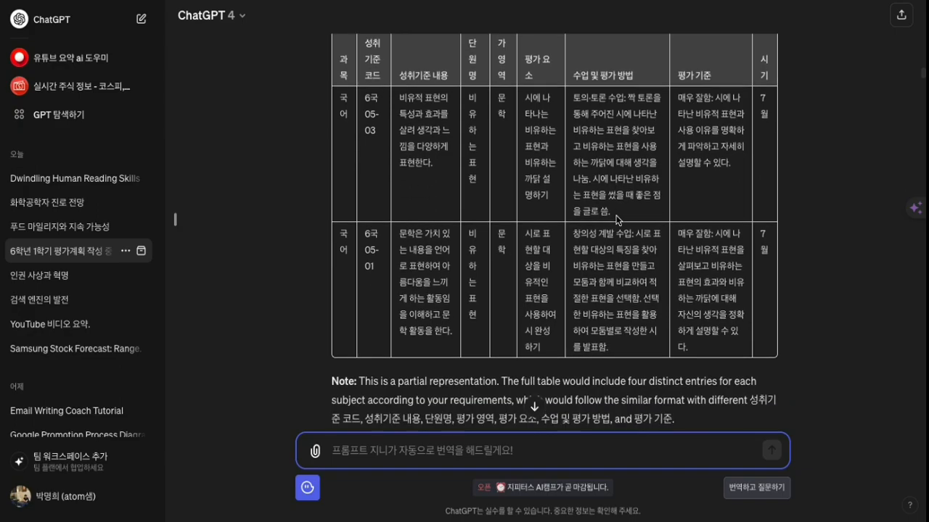
Review the prompt with 진도표_과목별6학년1반1학기.pdf that bases assessment timing on the progress chart, and its Korean language plan table.
{"action": "scroll", "coordinate": [616, 219], "scroll_direction": "down", "scroll_amount": 7}
{"action": "scroll", "coordinate": [616, 216], "scroll_direction": "up", "scroll_amount": 5}
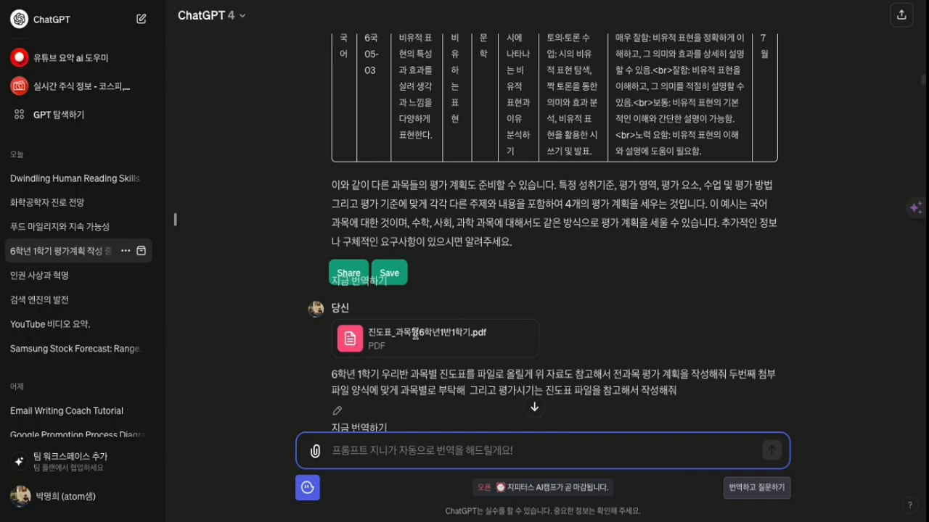
{"action": "scroll", "coordinate": [490, 338], "scroll_direction": "down", "scroll_amount": 1}
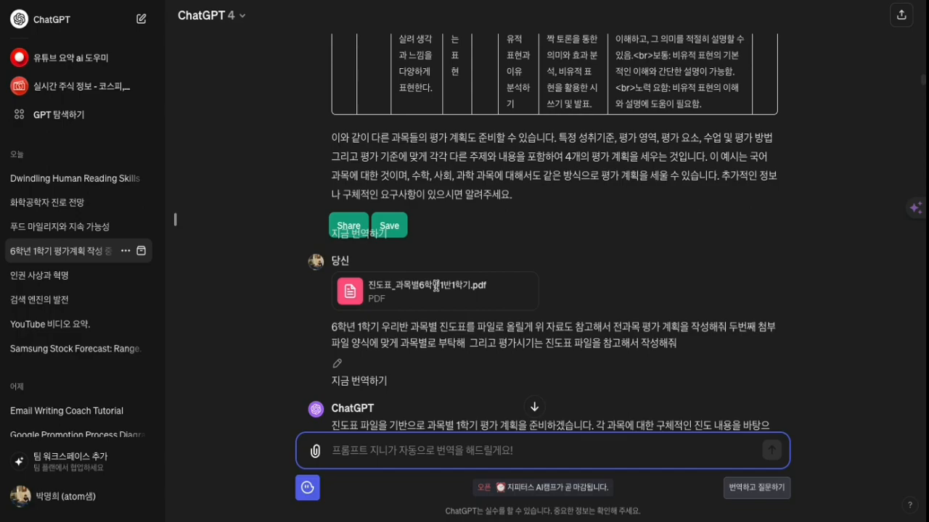
{"action": "scroll", "coordinate": [436, 286], "scroll_direction": "down", "scroll_amount": 6}
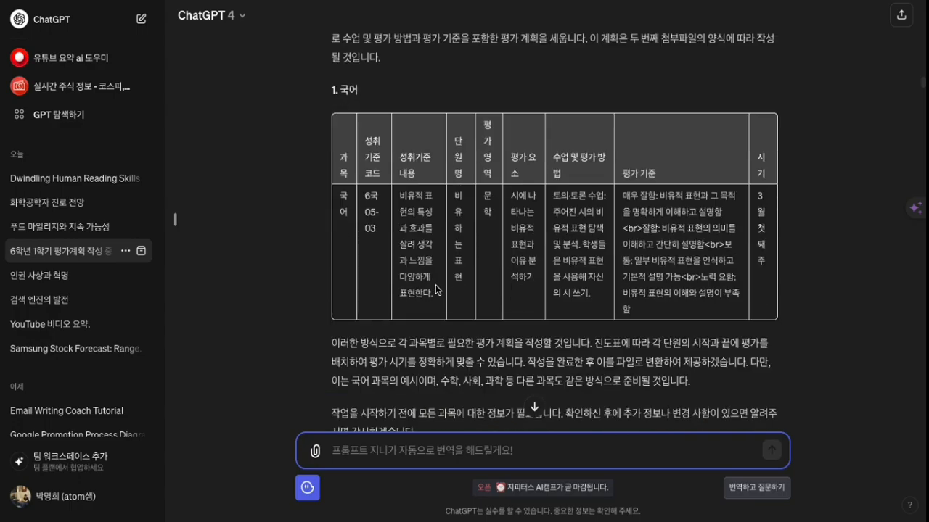
{"action": "scroll", "coordinate": [435, 289], "scroll_direction": "down", "scroll_amount": 1}
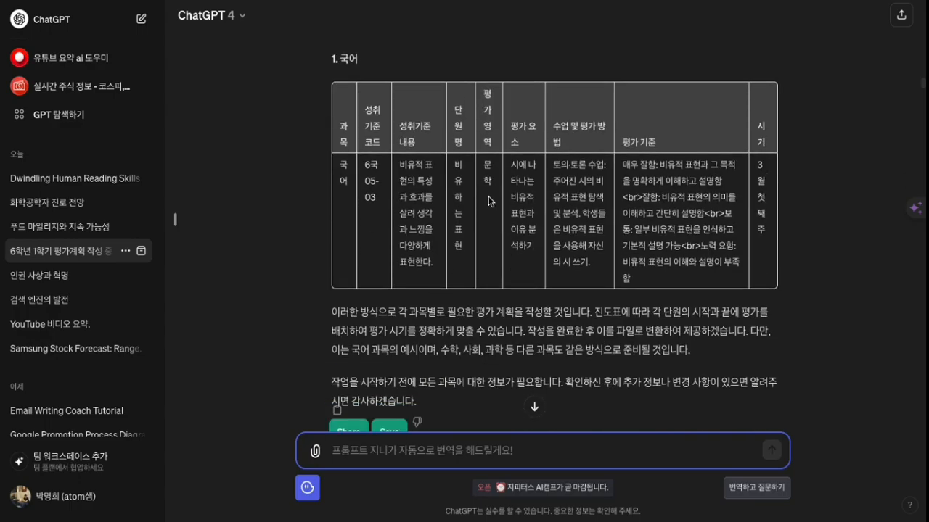
Review the all-subject example tables, the prompt asking for richer class and assessment methods like the first attachment, and the revised subject tables.
{"action": "scroll", "coordinate": [674, 223], "scroll_direction": "down", "scroll_amount": 10}
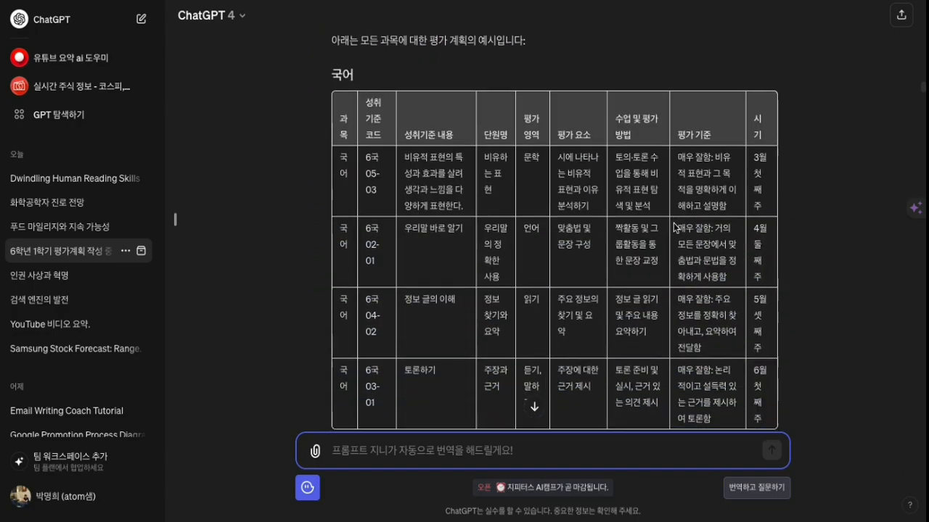
{"action": "scroll", "coordinate": [673, 224], "scroll_direction": "down", "scroll_amount": 1}
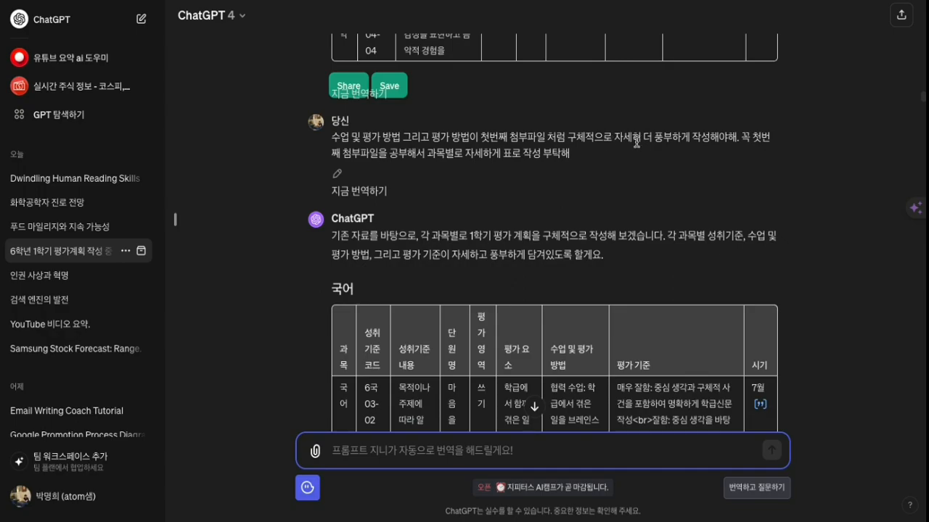
{"action": "scroll", "coordinate": [644, 143], "scroll_direction": "down", "scroll_amount": 2}
{"action": "scroll", "coordinate": [643, 142], "scroll_direction": "down", "scroll_amount": 2}
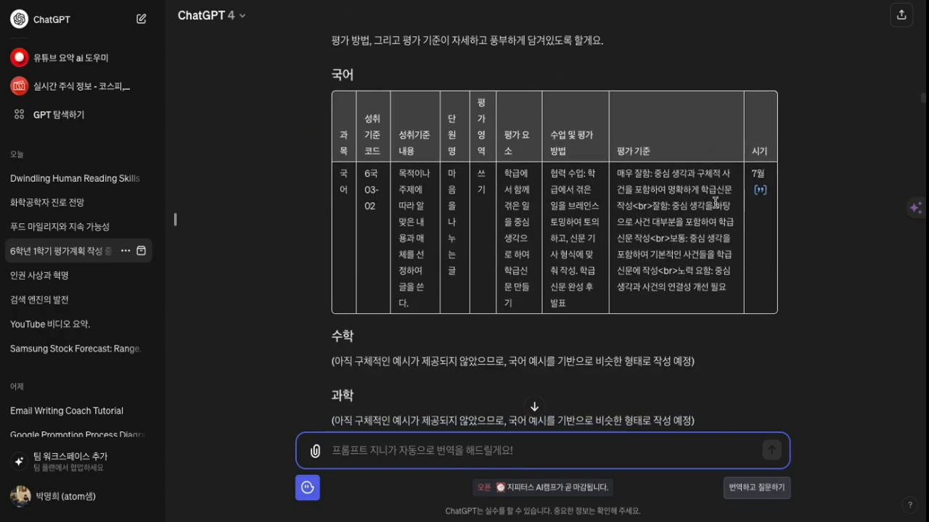
{"action": "scroll", "coordinate": [726, 188], "scroll_direction": "down", "scroll_amount": 10}
{"action": "scroll", "coordinate": [764, 197], "scroll_direction": "down", "scroll_amount": 3}
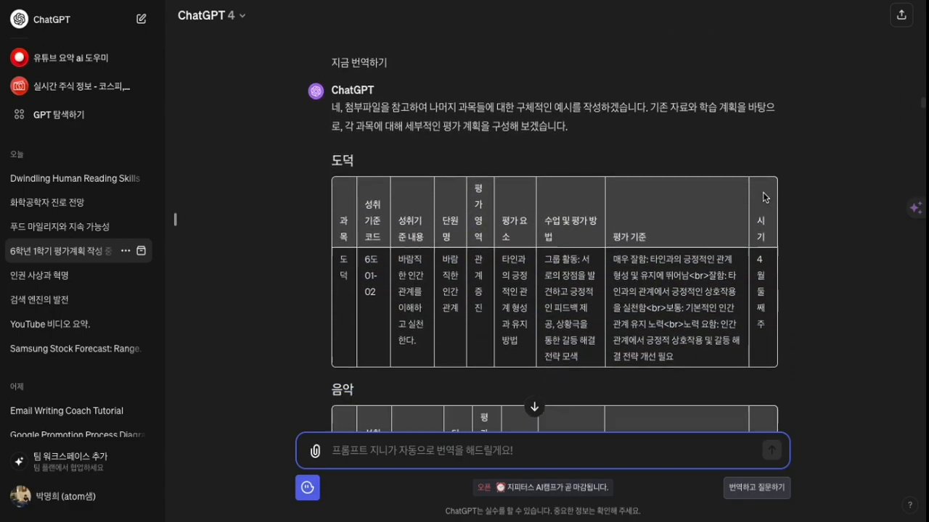
{"action": "scroll", "coordinate": [690, 180], "scroll_direction": "down", "scroll_amount": 5}
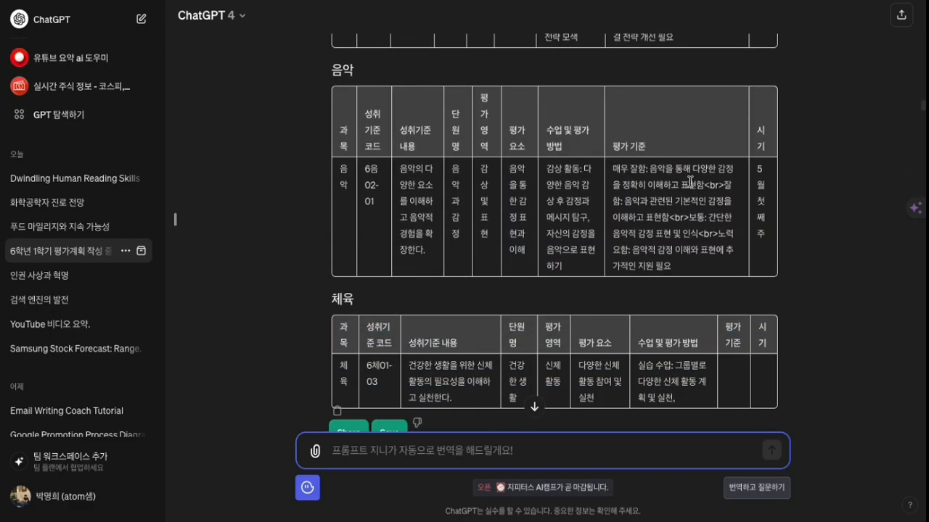
Examine the expanded Korean language plan table, including its class and assessment methods, four-level criteria and timing.
{"action": "scroll", "coordinate": [689, 181], "scroll_direction": "down", "scroll_amount": 10}
{"action": "scroll", "coordinate": [689, 181], "scroll_direction": "down", "scroll_amount": 10}
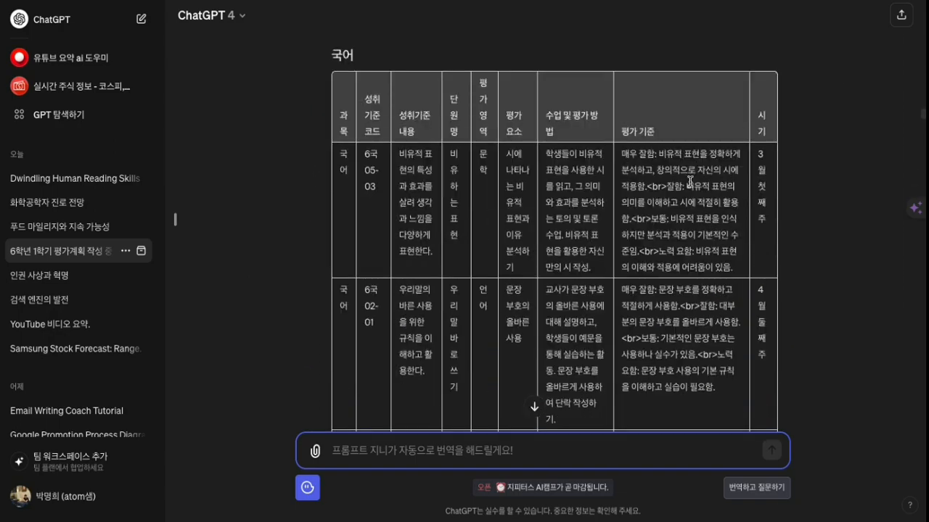
{"action": "scroll", "coordinate": [689, 180], "scroll_direction": "down", "scroll_amount": 1}
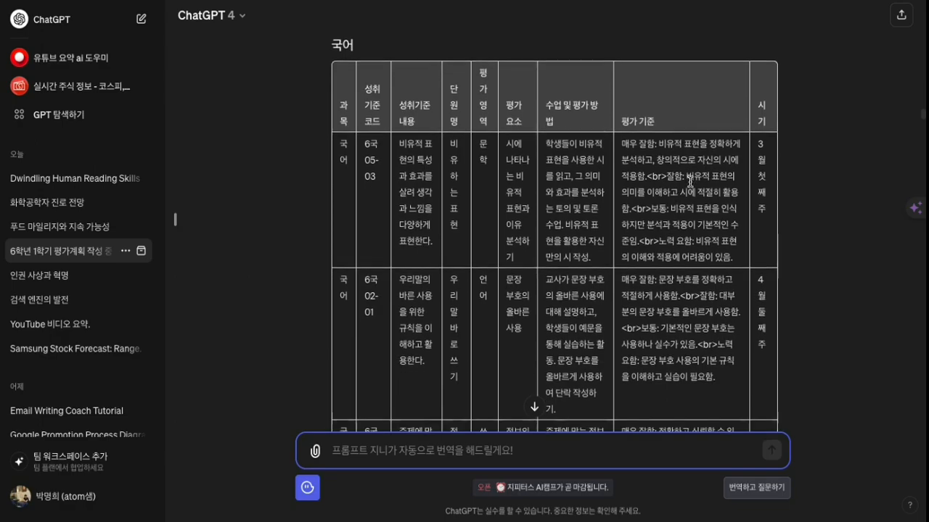
{"action": "scroll", "coordinate": [690, 180], "scroll_direction": "down", "scroll_amount": 5}
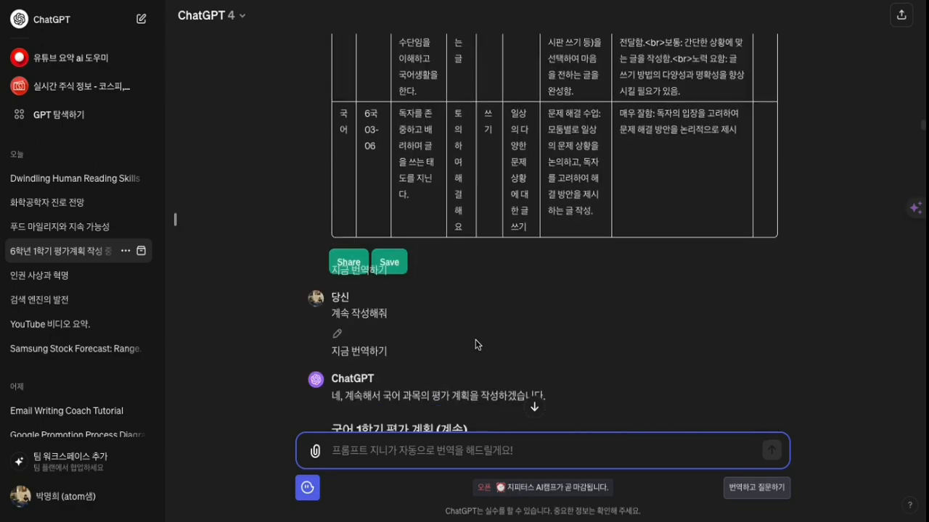
Review the social studies first-semester plan tables, their continuation request, and the prompt asking for math plans in the same format.
{"action": "scroll", "coordinate": [476, 340], "scroll_direction": "down", "scroll_amount": 10}
{"action": "scroll", "coordinate": [475, 341], "scroll_direction": "down", "scroll_amount": 10}
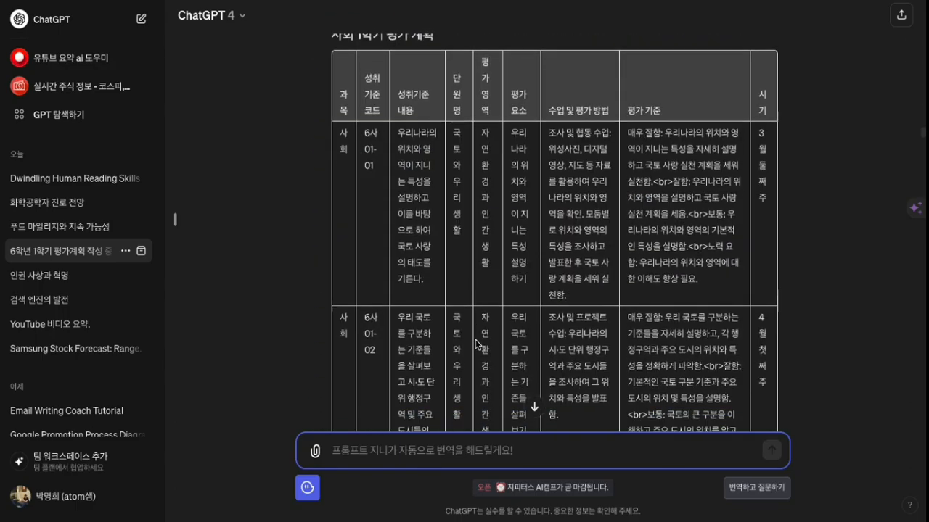
{"action": "scroll", "coordinate": [475, 344], "scroll_direction": "up", "scroll_amount": 1}
{"action": "scroll", "coordinate": [475, 344], "scroll_direction": "down", "scroll_amount": 3}
{"action": "scroll", "coordinate": [476, 344], "scroll_direction": "up", "scroll_amount": 1}
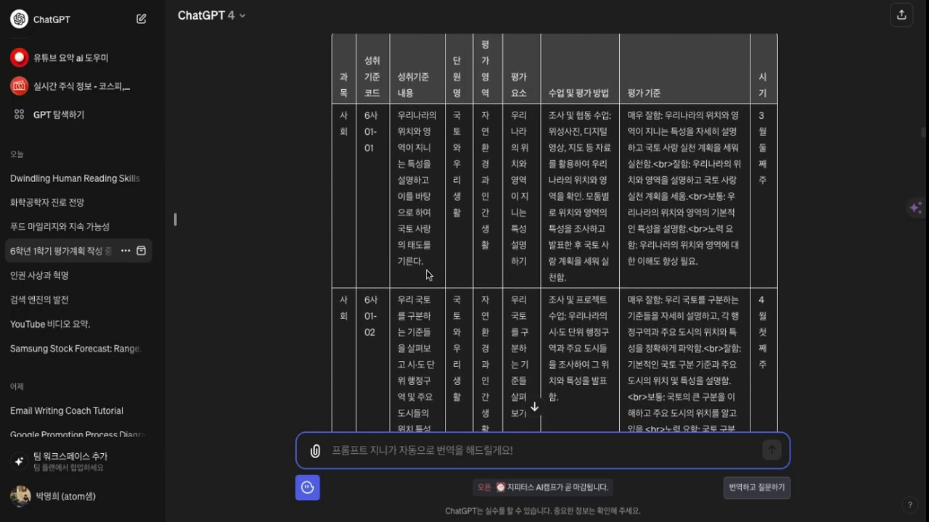
{"action": "scroll", "coordinate": [426, 273], "scroll_direction": "down", "scroll_amount": 12}
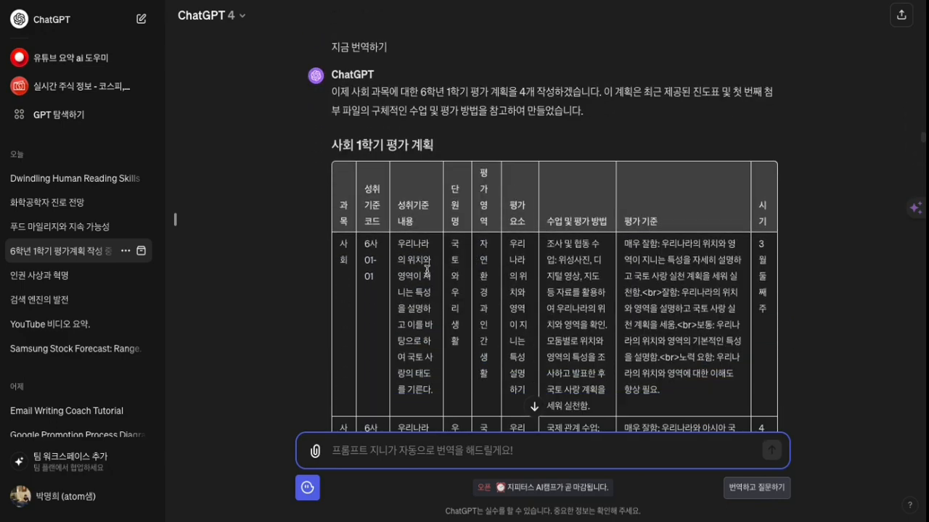
{"action": "scroll", "coordinate": [426, 270], "scroll_direction": "down", "scroll_amount": 10}
{"action": "scroll", "coordinate": [426, 273], "scroll_direction": "down", "scroll_amount": 10}
{"action": "scroll", "coordinate": [427, 271], "scroll_direction": "up", "scroll_amount": 10}
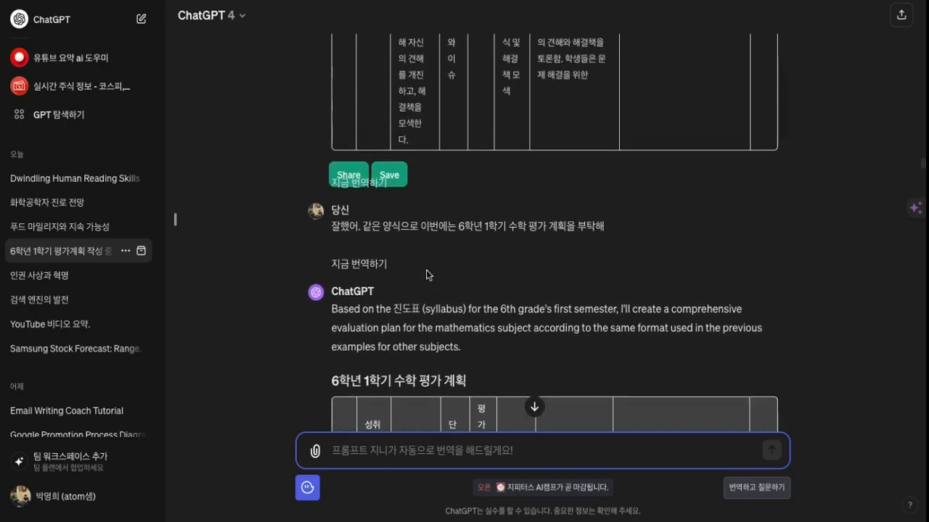
{"action": "scroll", "coordinate": [426, 270], "scroll_direction": "up", "scroll_amount": 15}
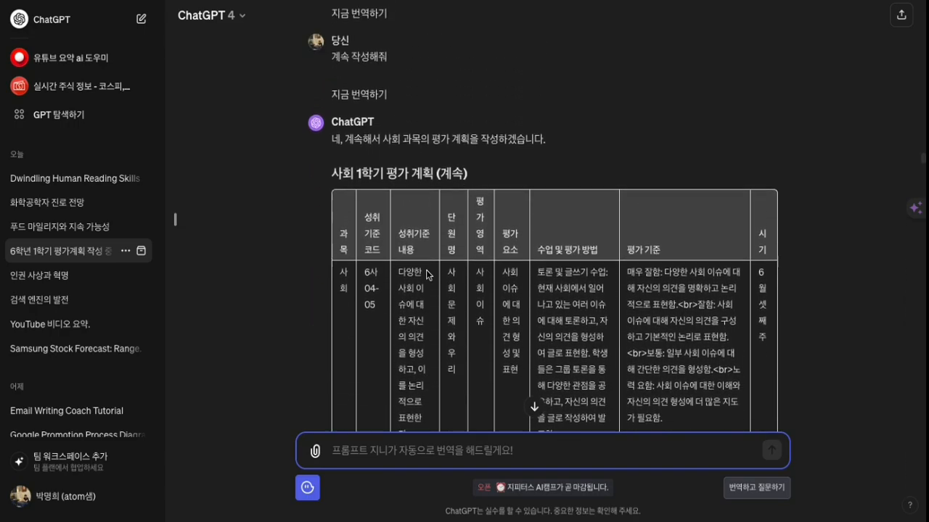
{"action": "scroll", "coordinate": [425, 270], "scroll_direction": "up", "scroll_amount": 3}
{"action": "scroll", "coordinate": [426, 270], "scroll_direction": "down", "scroll_amount": 9}
Examine the grade 6 first-semester math plan tables, including the continued rows on decimal division, shape movement and data.
{"action": "scroll", "coordinate": [427, 274], "scroll_direction": "down", "scroll_amount": 15}
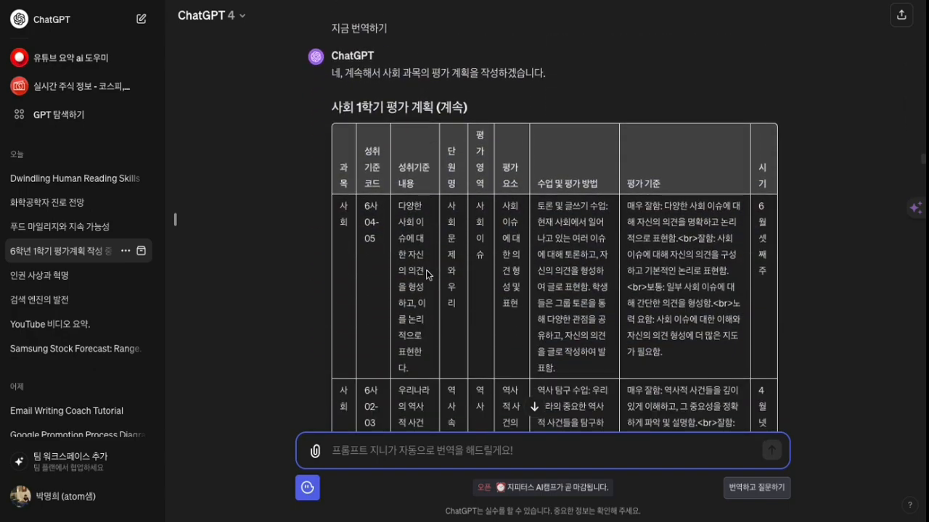
{"action": "scroll", "coordinate": [426, 271], "scroll_direction": "down", "scroll_amount": 3}
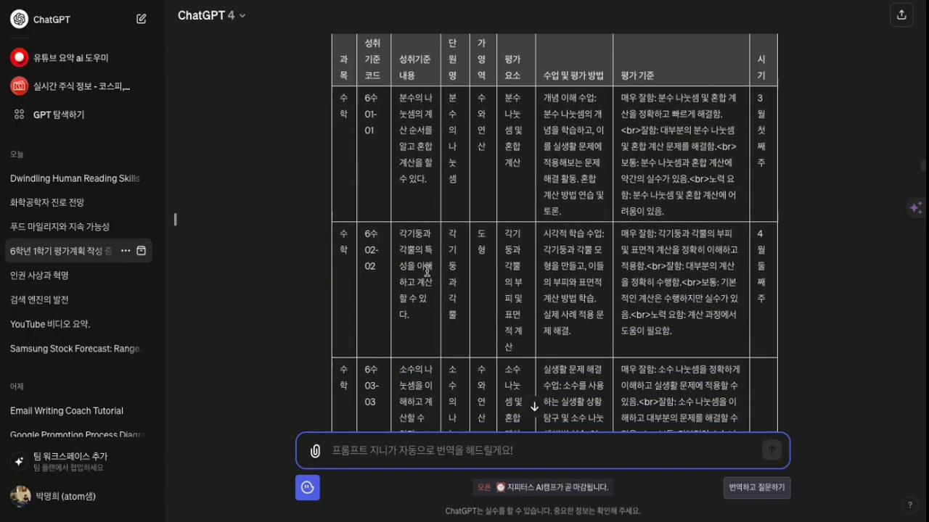
{"action": "scroll", "coordinate": [426, 270], "scroll_direction": "down", "scroll_amount": 3}
{"action": "scroll", "coordinate": [426, 270], "scroll_direction": "up", "scroll_amount": 3}
{"action": "scroll", "coordinate": [426, 269], "scroll_direction": "up", "scroll_amount": 2}
{"action": "scroll", "coordinate": [426, 270], "scroll_direction": "down", "scroll_amount": 10}
{"action": "scroll", "coordinate": [426, 270], "scroll_direction": "down", "scroll_amount": 15}
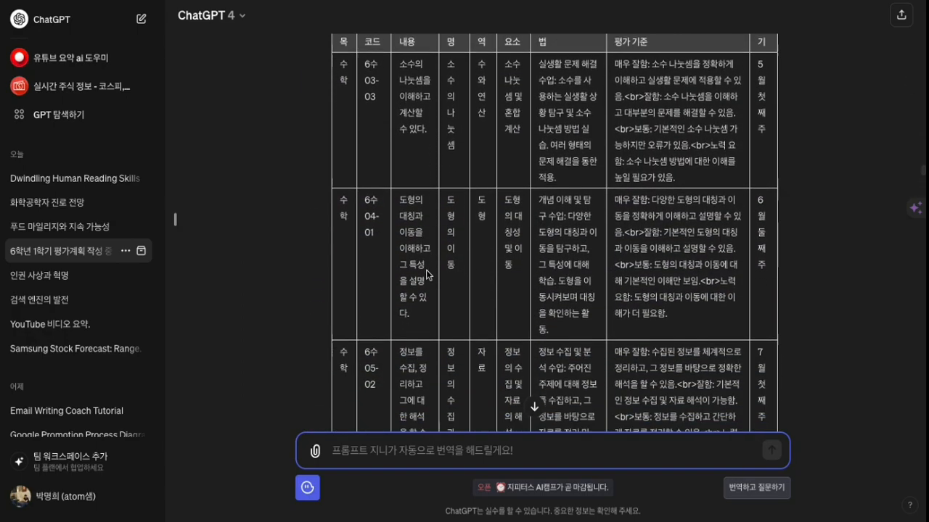
Review the prompts requesting the attached file's form as a Korean table with four-level criteria, and the science plan tables produced.
{"action": "scroll", "coordinate": [426, 269], "scroll_direction": "down", "scroll_amount": 15}
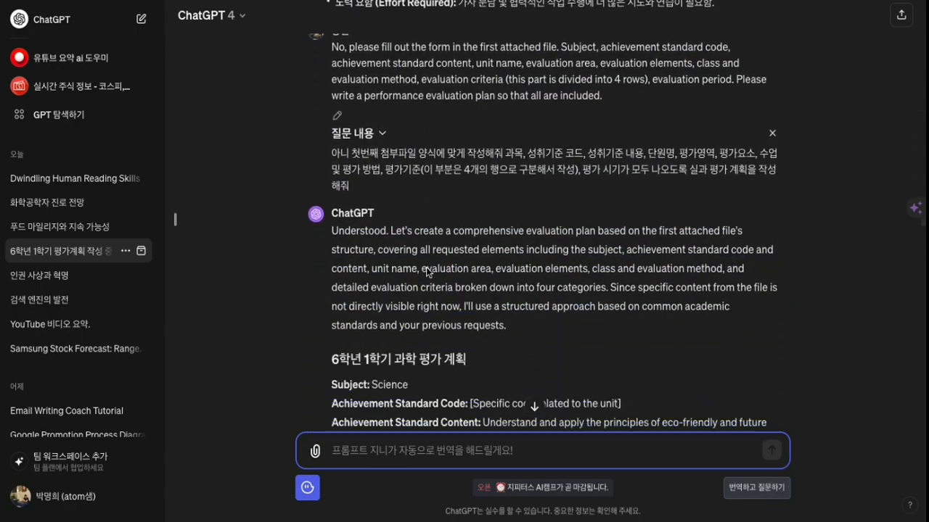
{"action": "scroll", "coordinate": [426, 267], "scroll_direction": "down", "scroll_amount": 4}
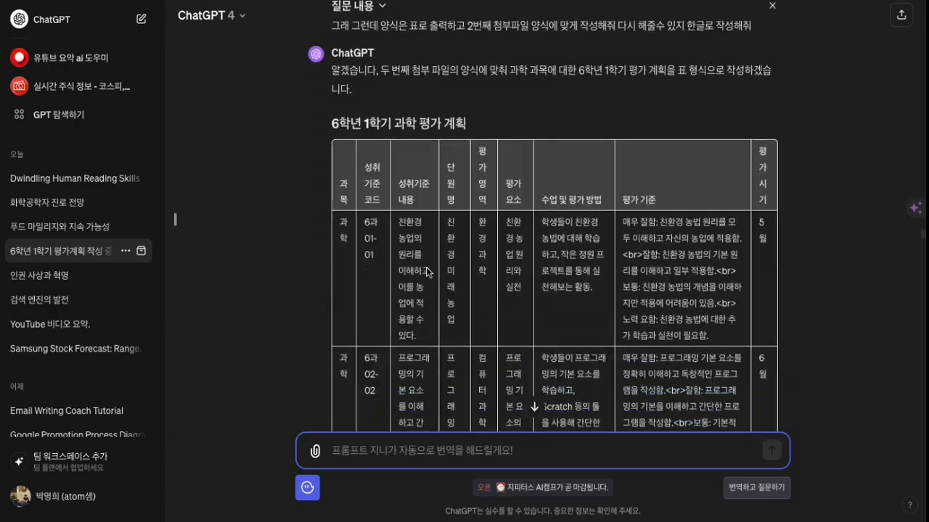
{"action": "scroll", "coordinate": [426, 267], "scroll_direction": "up", "scroll_amount": 5}
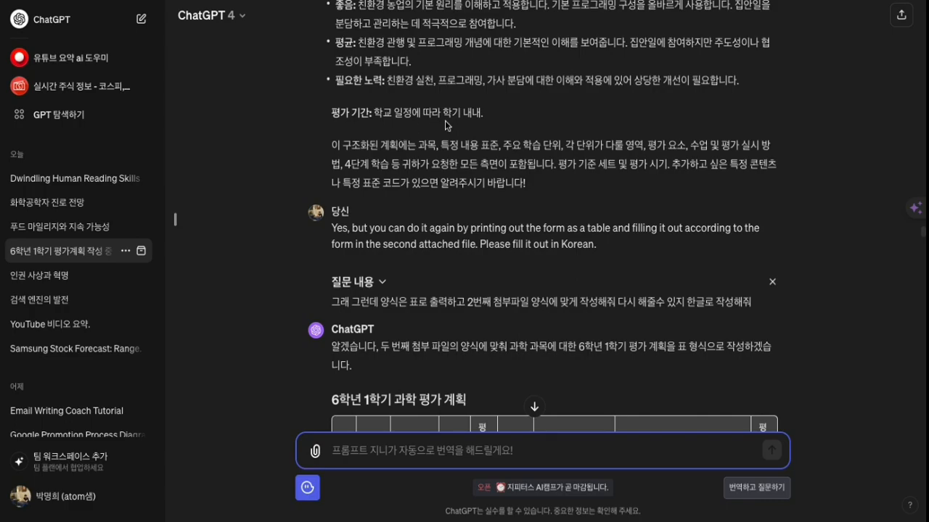
{"action": "scroll", "coordinate": [445, 122], "scroll_direction": "down", "scroll_amount": 5}
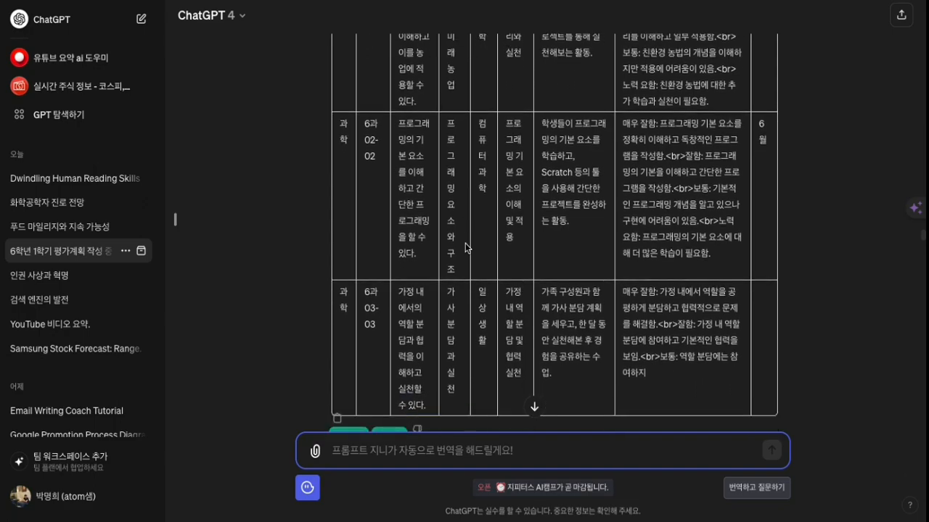
{"action": "scroll", "coordinate": [465, 243], "scroll_direction": "up", "scroll_amount": 2}
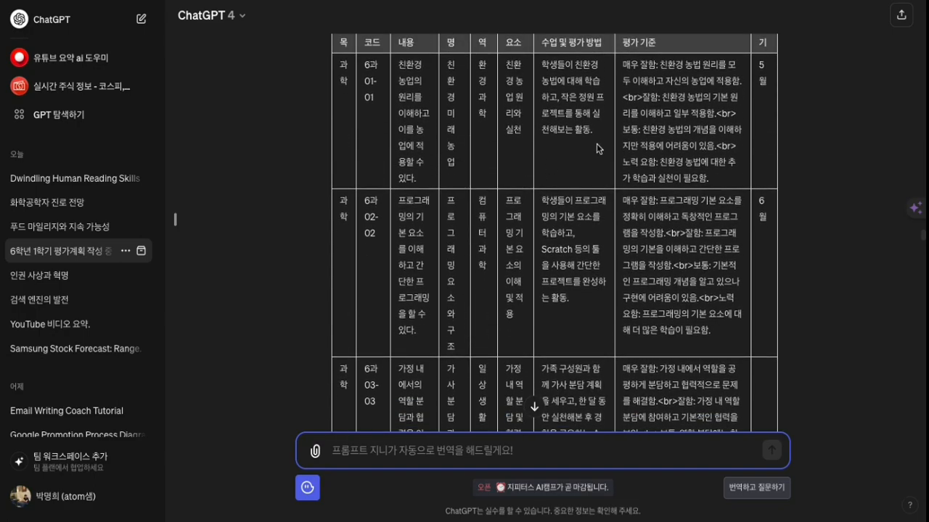
{"action": "scroll", "coordinate": [584, 129], "scroll_direction": "down", "scroll_amount": 2}
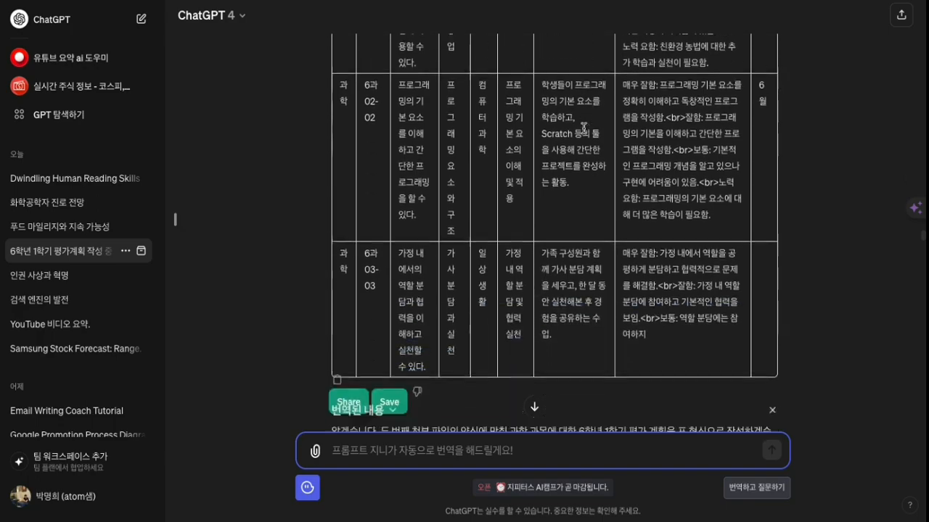
{"action": "scroll", "coordinate": [583, 129], "scroll_direction": "down", "scroll_amount": 3}
{"action": "scroll", "coordinate": [583, 127], "scroll_direction": "down", "scroll_amount": 8}
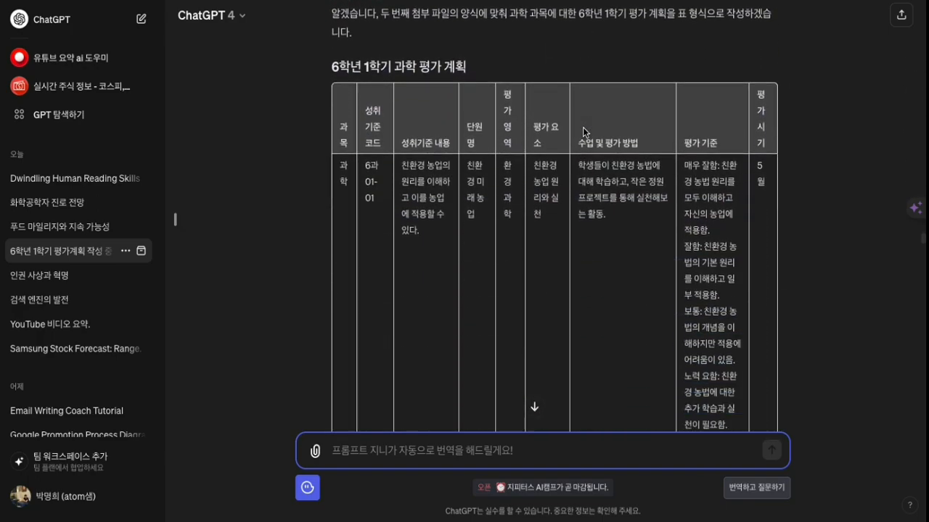
{"action": "scroll", "coordinate": [582, 127], "scroll_direction": "down", "scroll_amount": 8}
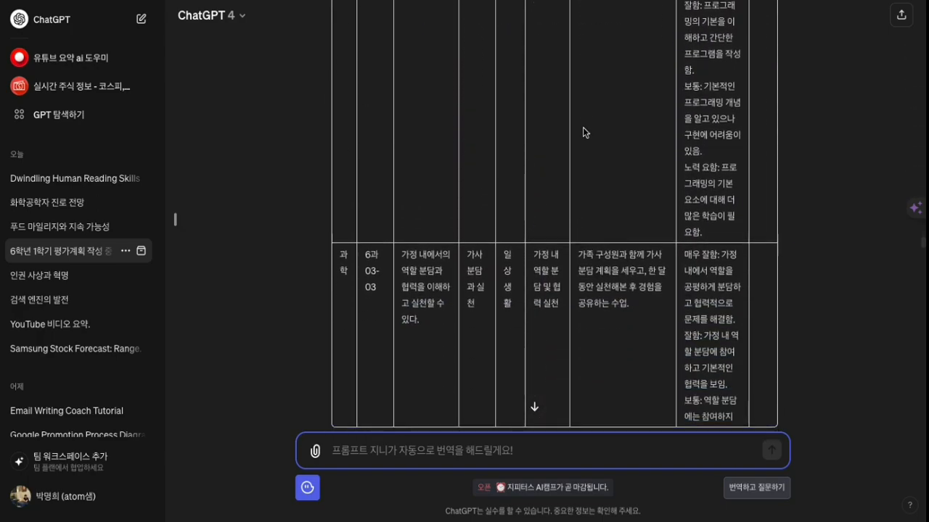
Read the correction asking for practical arts instead of science with specific class methods, and examine the resulting 실과 plan tables.
{"action": "scroll", "coordinate": [582, 127], "scroll_direction": "down", "scroll_amount": 10}
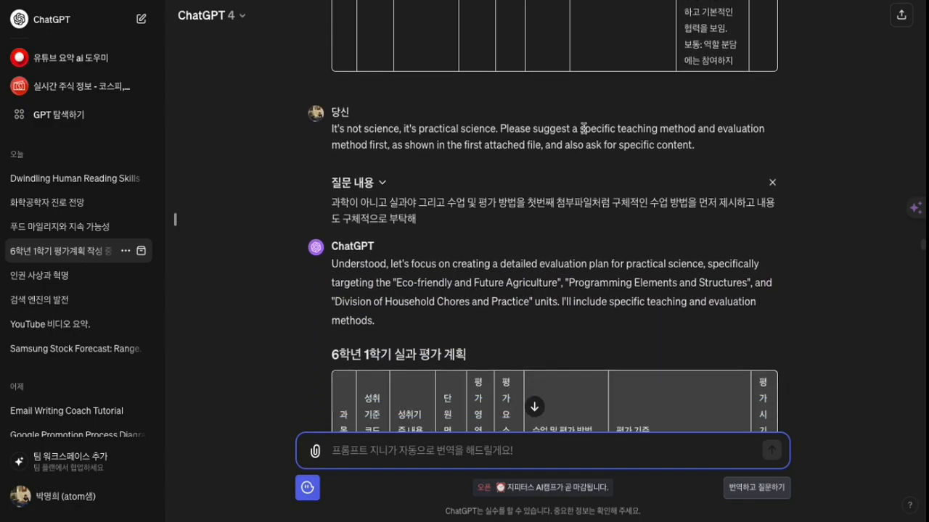
{"action": "scroll", "coordinate": [583, 127], "scroll_direction": "up", "scroll_amount": 2}
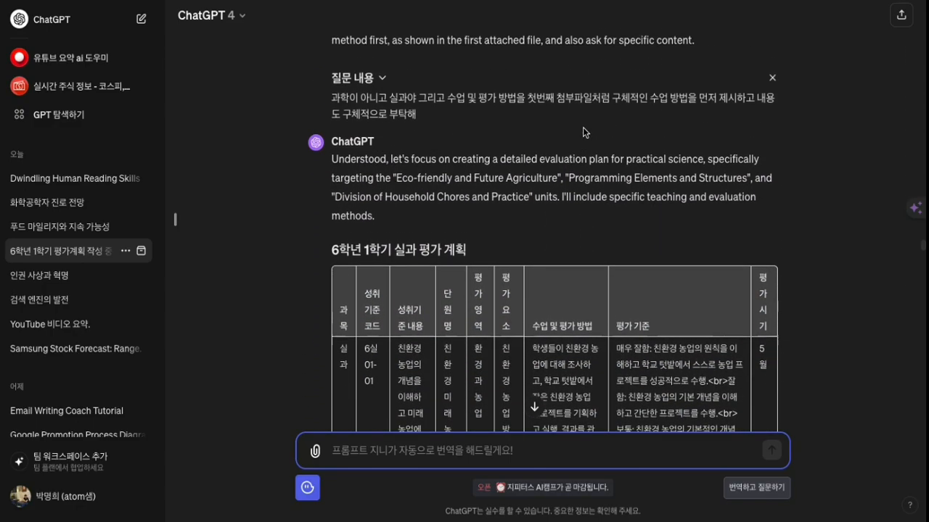
{"action": "scroll", "coordinate": [532, 222], "scroll_direction": "down", "scroll_amount": 3}
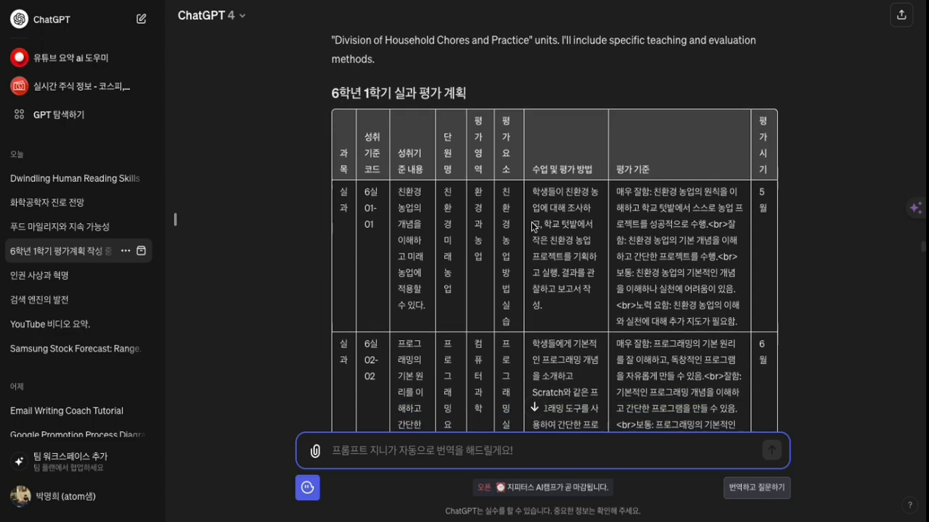
{"action": "scroll", "coordinate": [569, 279], "scroll_direction": "down", "scroll_amount": 2}
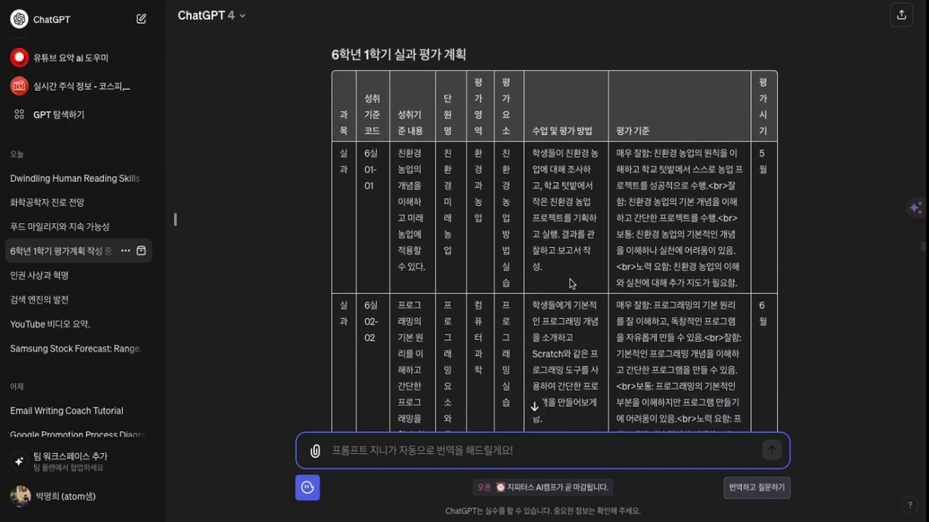
{"action": "scroll", "coordinate": [570, 280], "scroll_direction": "down", "scroll_amount": 1}
{"action": "scroll", "coordinate": [571, 279], "scroll_direction": "up", "scroll_amount": 1}
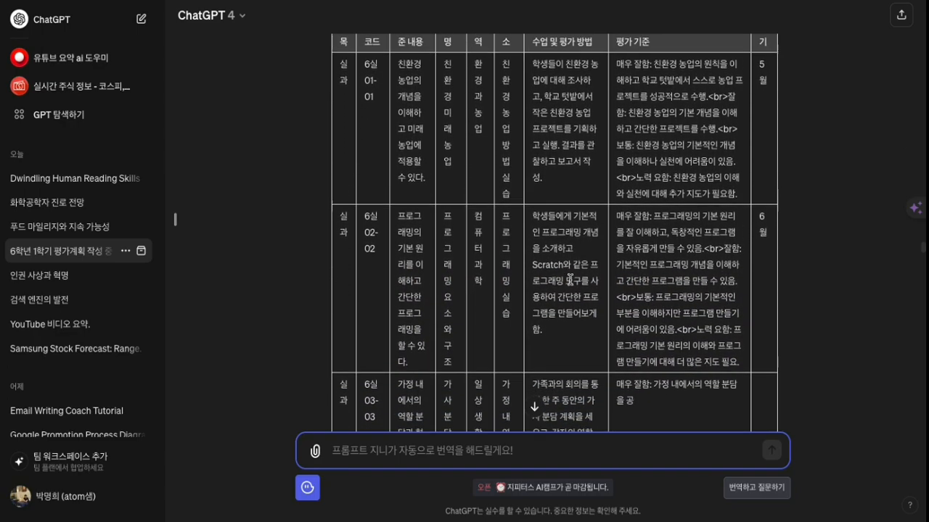
{"action": "scroll", "coordinate": [622, 305], "scroll_direction": "down", "scroll_amount": 10}
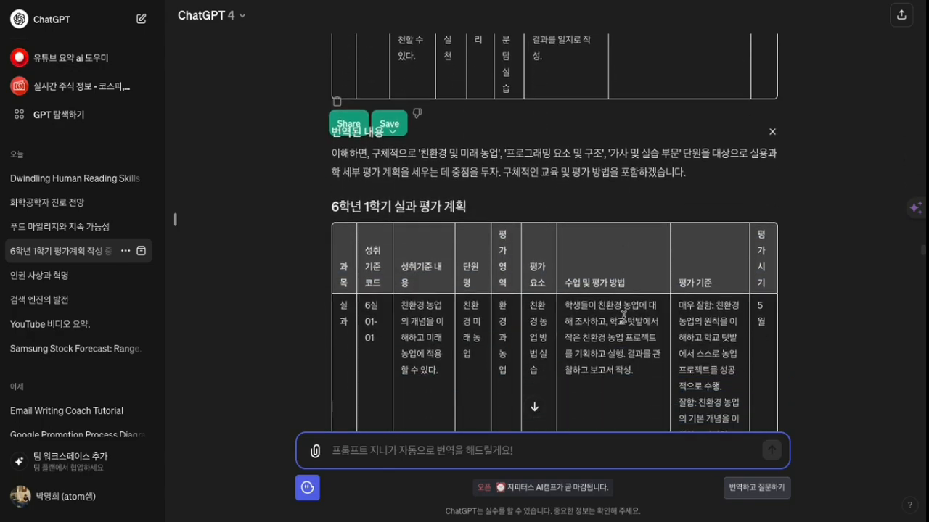
Review the physical education plan table with badminton and fitness units, and its revised version for the target-oriented activity.
{"action": "scroll", "coordinate": [623, 321], "scroll_direction": "down", "scroll_amount": 15}
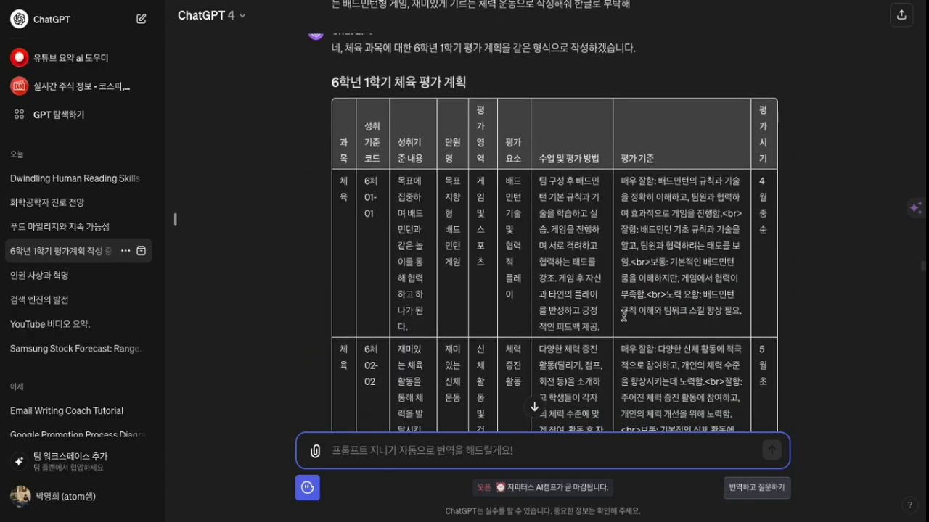
{"action": "scroll", "coordinate": [623, 316], "scroll_direction": "down", "scroll_amount": 1}
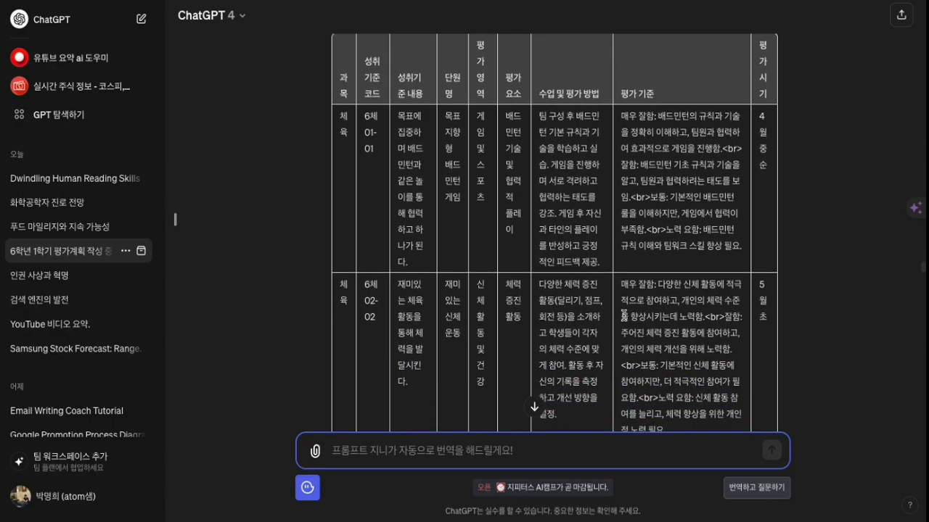
{"action": "scroll", "coordinate": [624, 316], "scroll_direction": "down", "scroll_amount": 10}
{"action": "scroll", "coordinate": [624, 319], "scroll_direction": "down", "scroll_amount": 10}
{"action": "scroll", "coordinate": [624, 318], "scroll_direction": "down", "scroll_amount": 5}
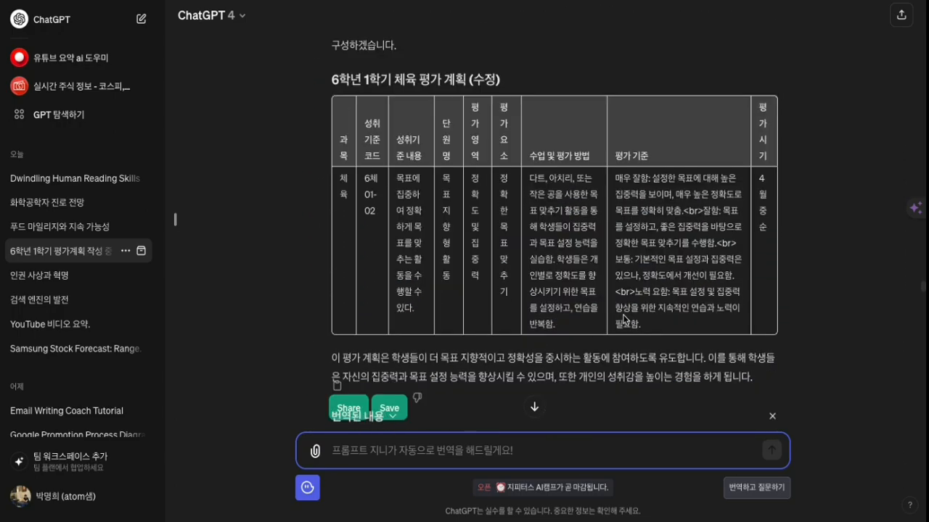
{"action": "scroll", "coordinate": [624, 316], "scroll_direction": "down", "scroll_amount": 3}
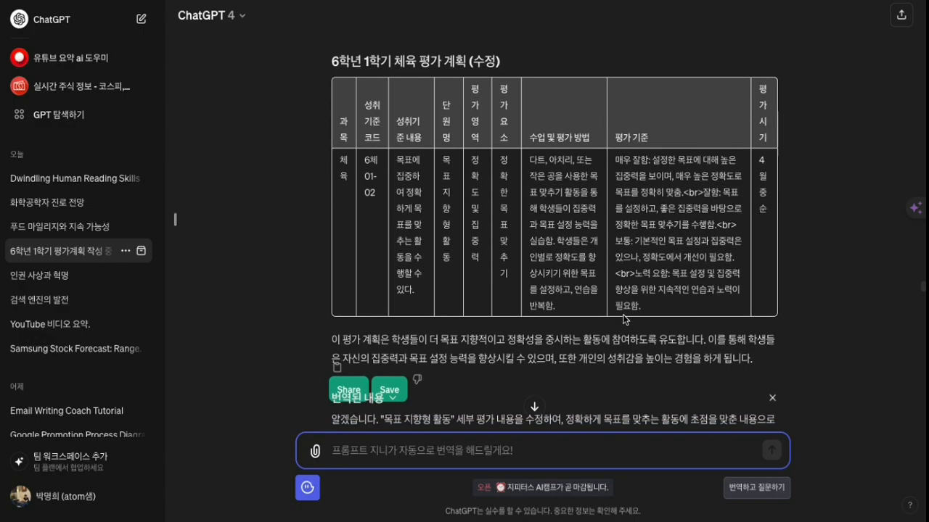
{"action": "scroll", "coordinate": [625, 320], "scroll_direction": "down", "scroll_amount": 2}
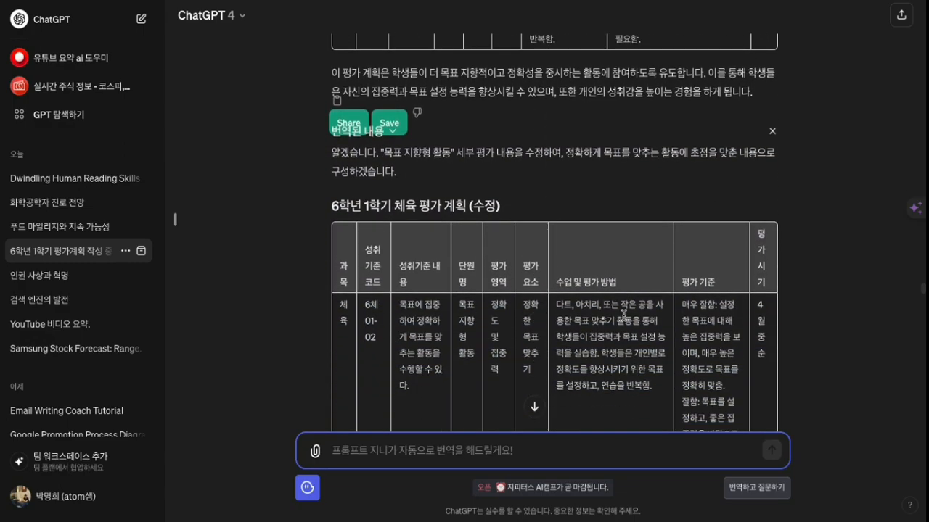
Examine the grade 6 first-semester music plan tables covering happy song making, traditional nongak pungmul and harmonica playing.
{"action": "scroll", "coordinate": [624, 318], "scroll_direction": "down", "scroll_amount": 5}
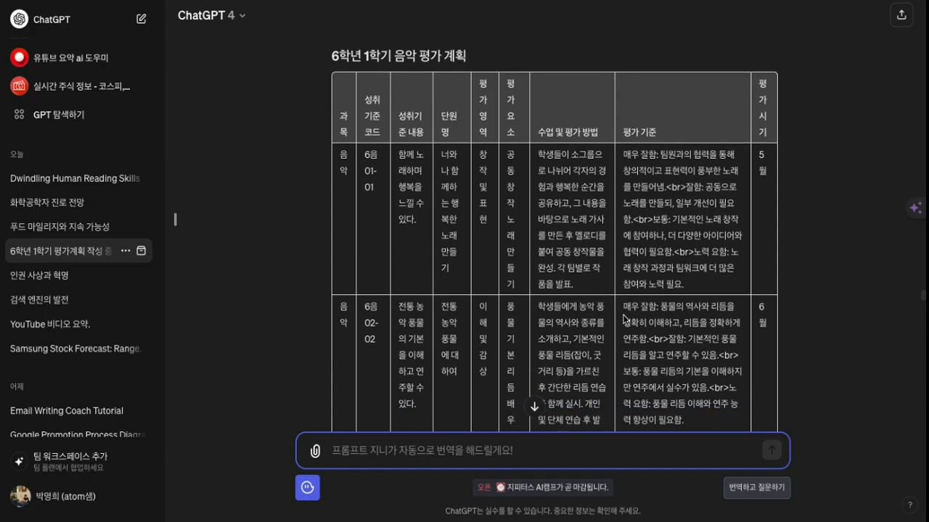
{"action": "scroll", "coordinate": [624, 316], "scroll_direction": "down", "scroll_amount": 2}
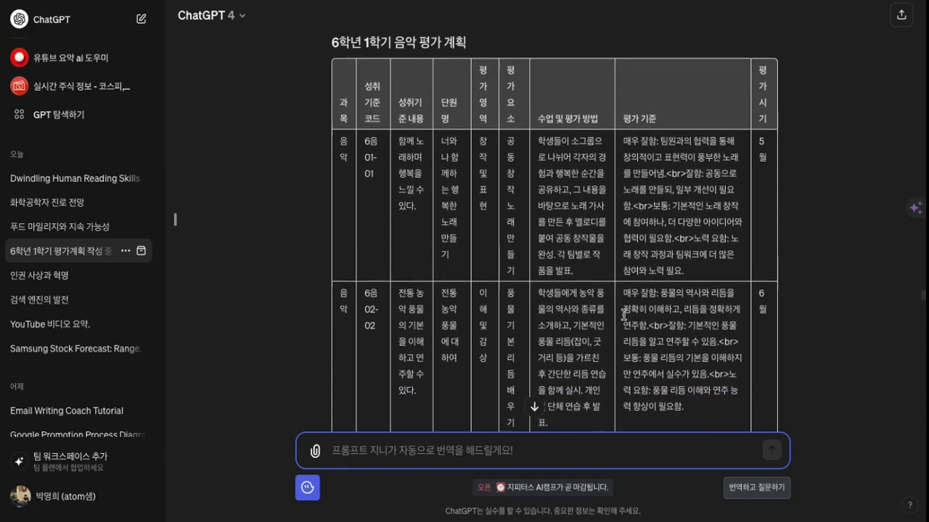
{"action": "scroll", "coordinate": [624, 318], "scroll_direction": "down", "scroll_amount": 2}
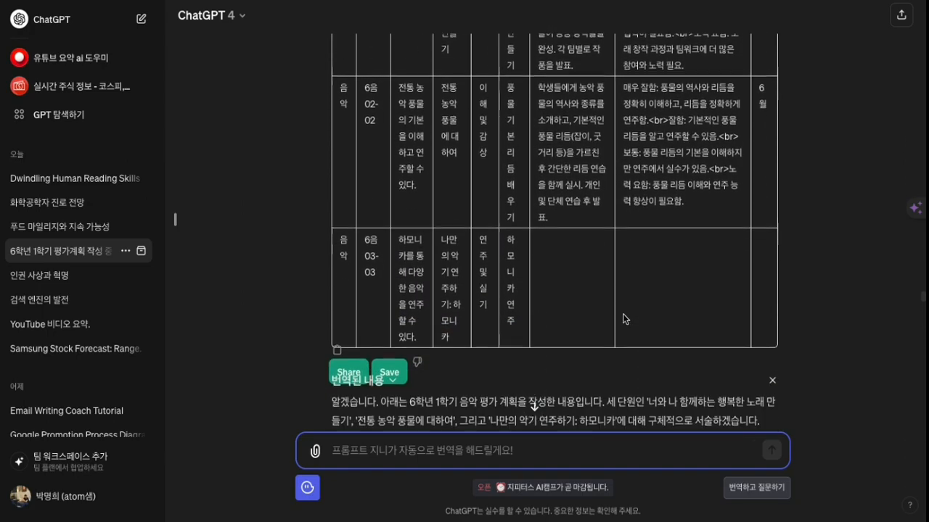
{"action": "scroll", "coordinate": [624, 318], "scroll_direction": "down", "scroll_amount": 6}
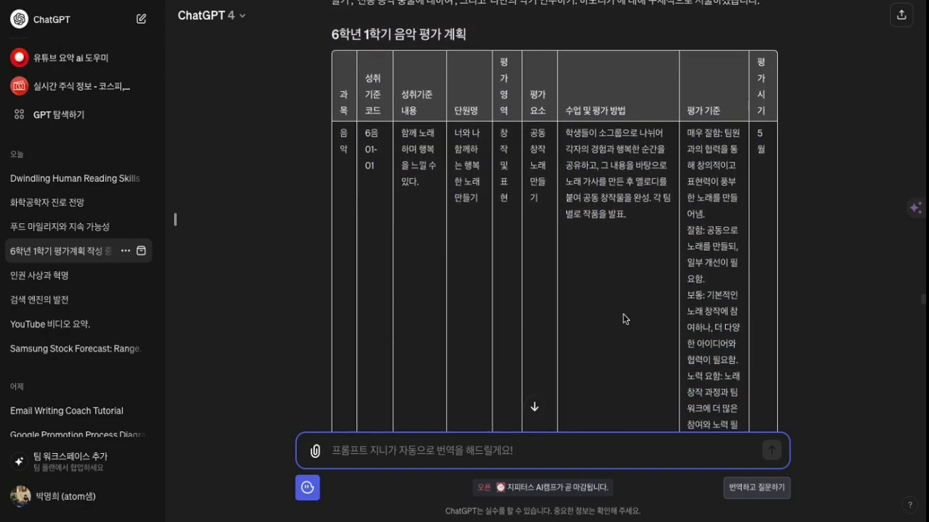
{"action": "scroll", "coordinate": [624, 319], "scroll_direction": "down", "scroll_amount": 8}
{"action": "scroll", "coordinate": [623, 315], "scroll_direction": "down", "scroll_amount": 10}
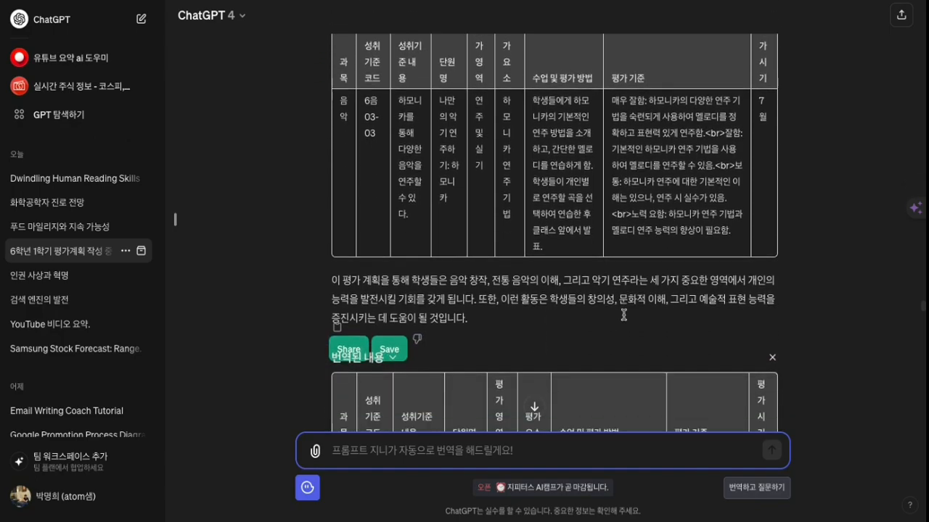
Review the 자율 활동 plan tables for creative experience activities, along with the prompts asking to keep writing and use table form.
{"action": "scroll", "coordinate": [624, 314], "scroll_direction": "down", "scroll_amount": 2}
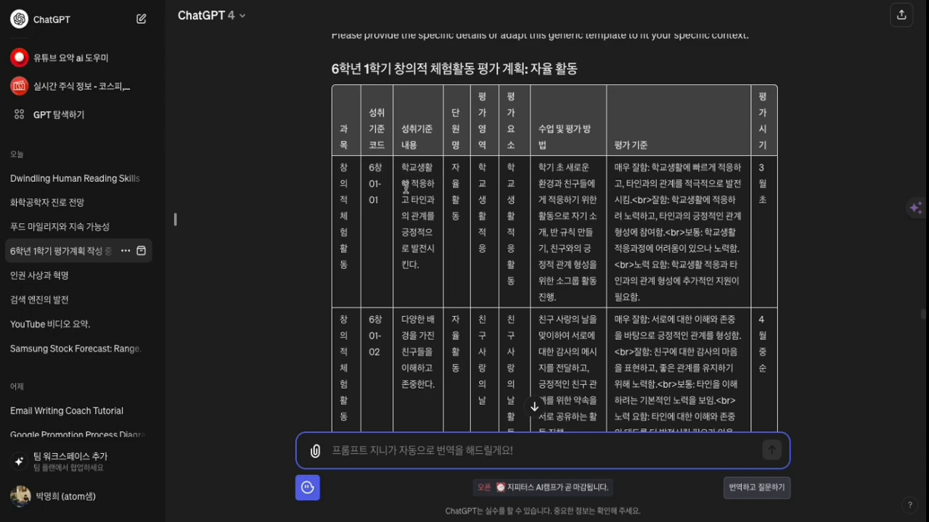
{"action": "scroll", "coordinate": [564, 209], "scroll_direction": "down", "scroll_amount": 1}
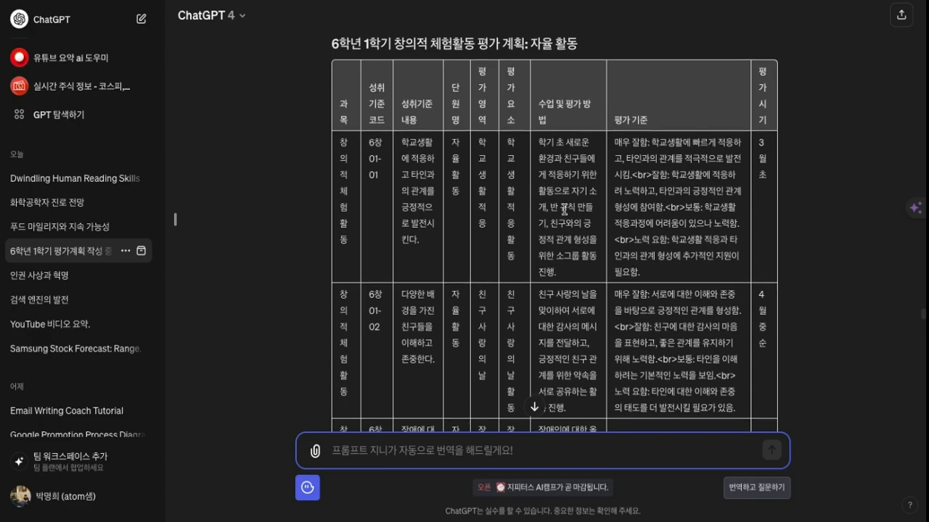
{"action": "scroll", "coordinate": [575, 254], "scroll_direction": "down", "scroll_amount": 10}
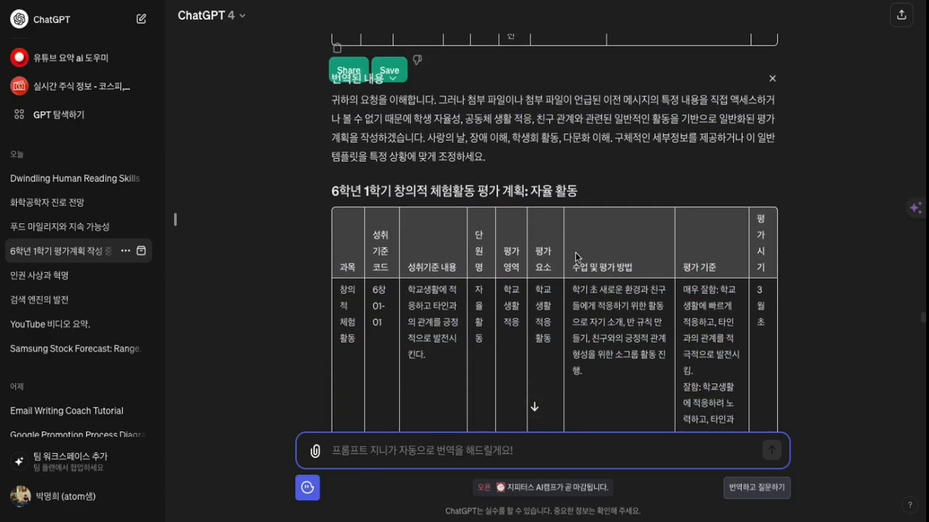
{"action": "scroll", "coordinate": [576, 256], "scroll_direction": "down", "scroll_amount": 15}
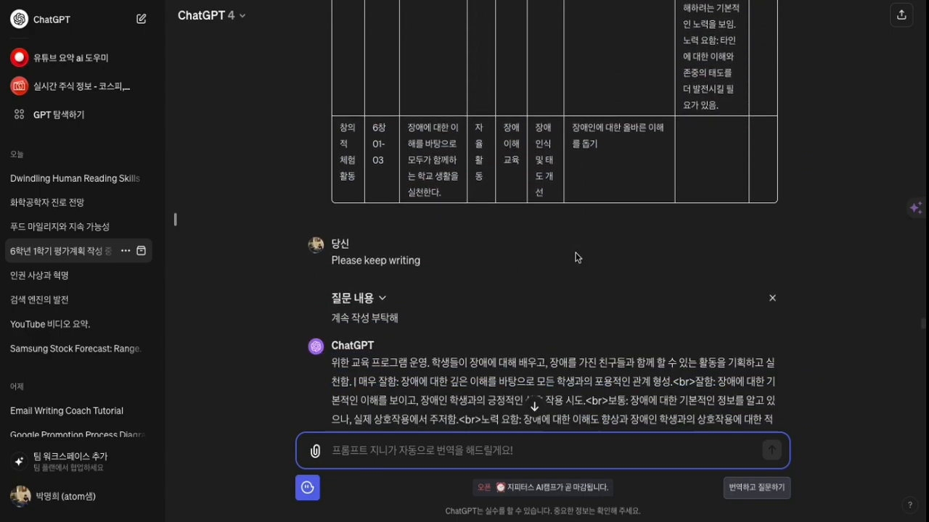
{"action": "scroll", "coordinate": [577, 254], "scroll_direction": "down", "scroll_amount": 15}
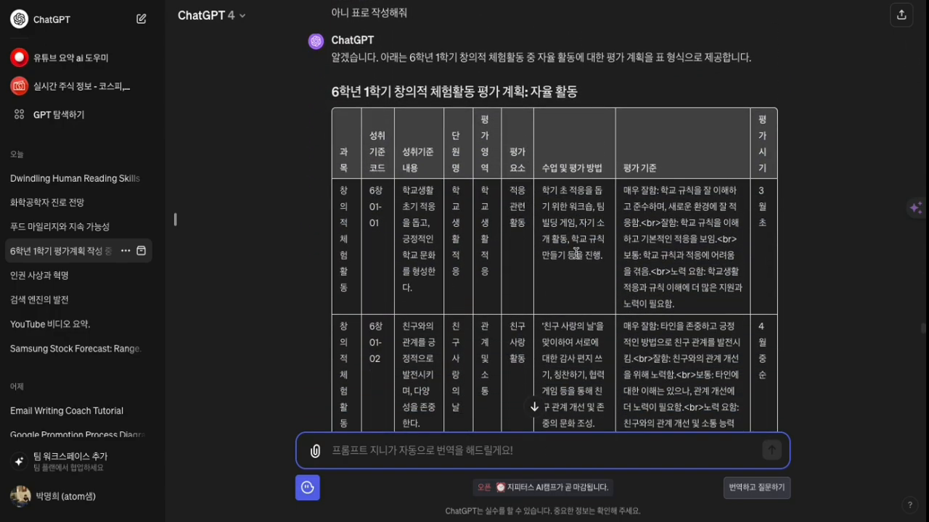
{"action": "scroll", "coordinate": [575, 252], "scroll_direction": "down", "scroll_amount": 4}
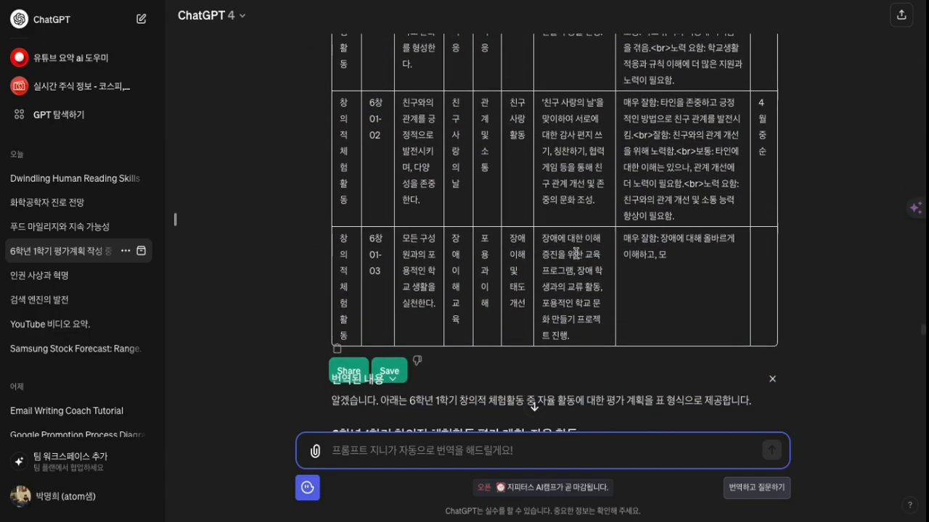
{"action": "scroll", "coordinate": [575, 253], "scroll_direction": "down", "scroll_amount": 10}
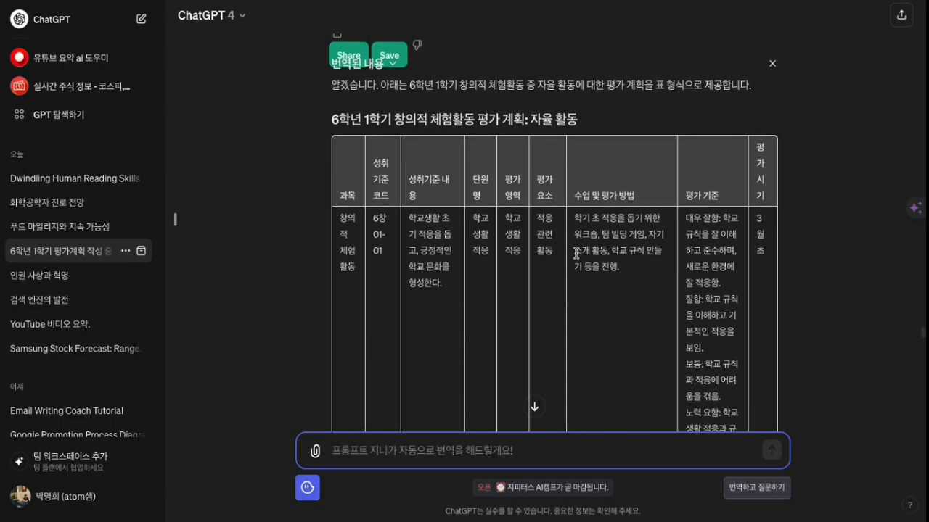
{"action": "scroll", "coordinate": [576, 256], "scroll_direction": "down", "scroll_amount": 3}
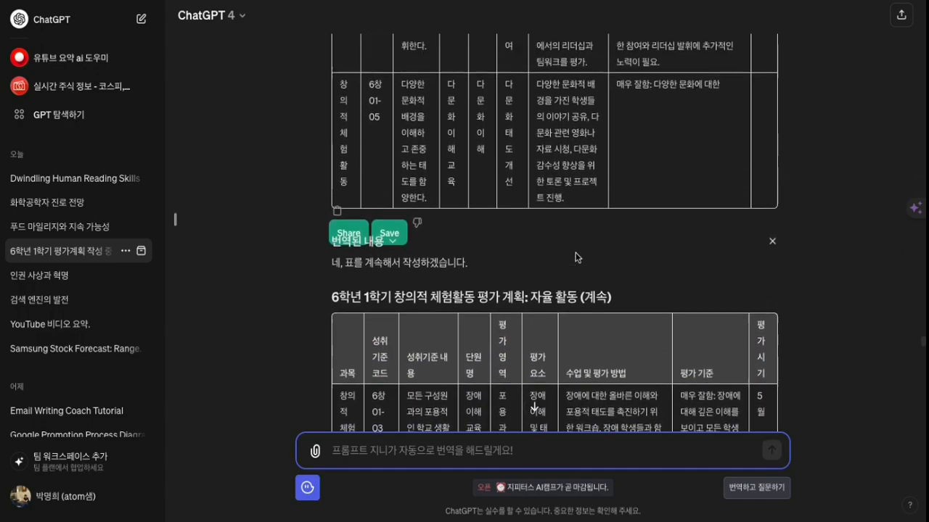
{"action": "scroll", "coordinate": [575, 257], "scroll_direction": "down", "scroll_amount": 2}
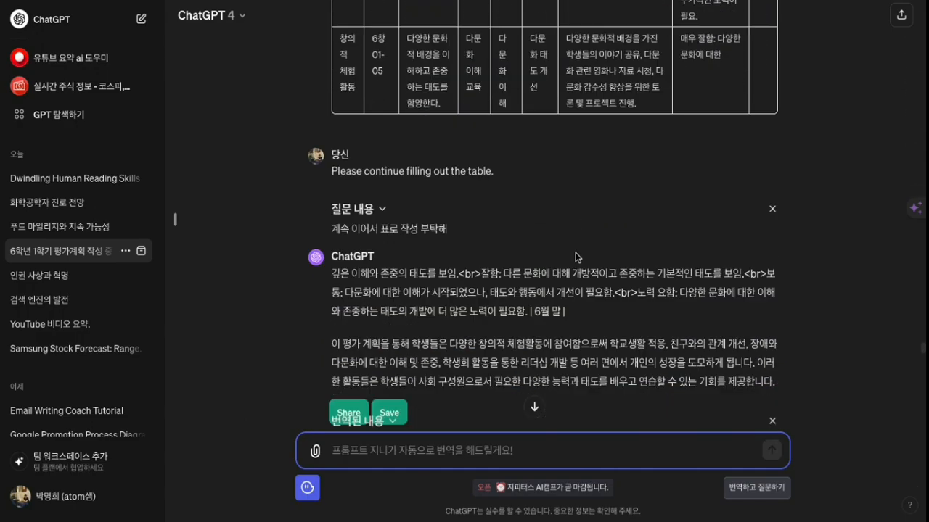
Review the 동아리 활동 plan table on traditional pungmul and the prompt and first table for the two 봉사 활동 campaigns.
{"action": "scroll", "coordinate": [575, 253], "scroll_direction": "down", "scroll_amount": 10}
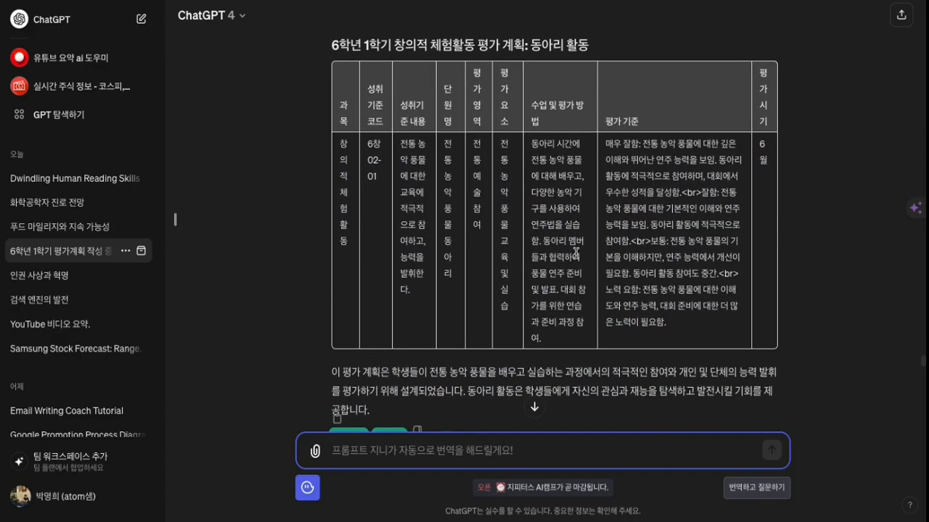
{"action": "scroll", "coordinate": [575, 252], "scroll_direction": "down", "scroll_amount": 5}
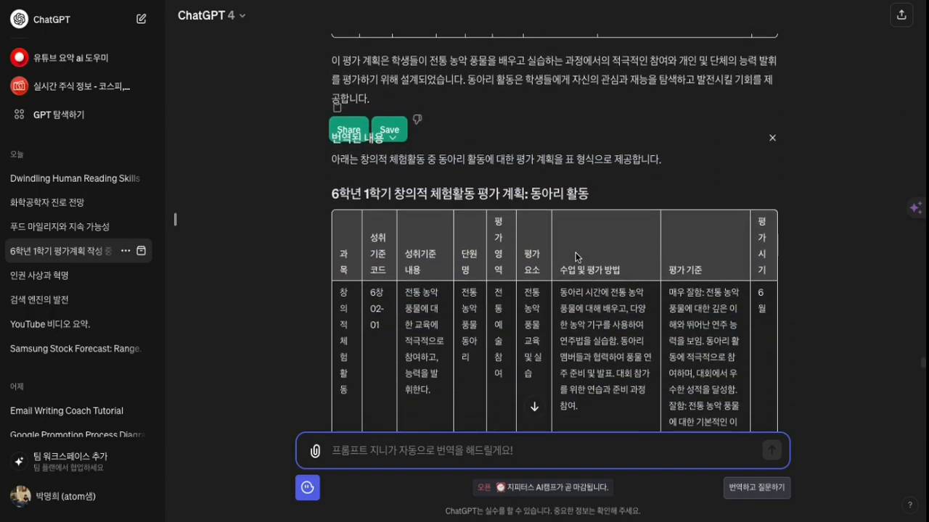
{"action": "scroll", "coordinate": [575, 257], "scroll_direction": "down", "scroll_amount": 10}
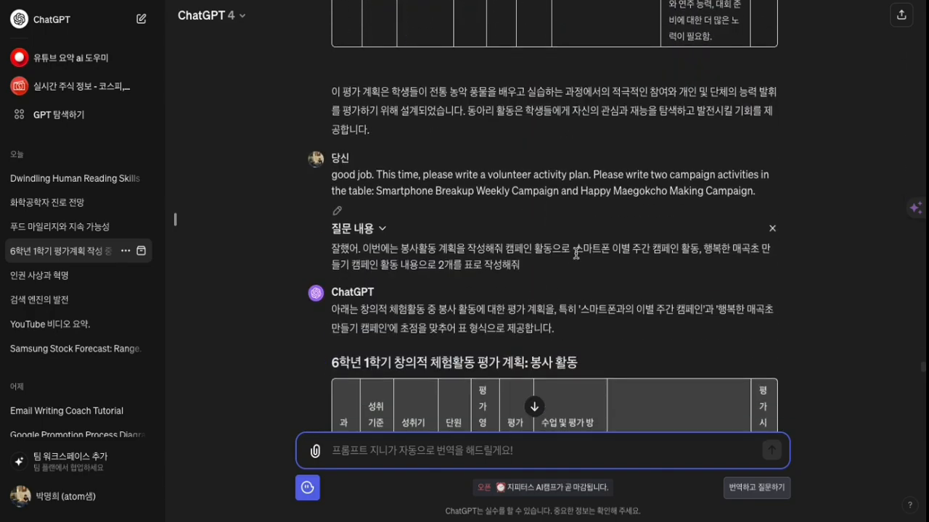
{"action": "scroll", "coordinate": [576, 254], "scroll_direction": "down", "scroll_amount": 3}
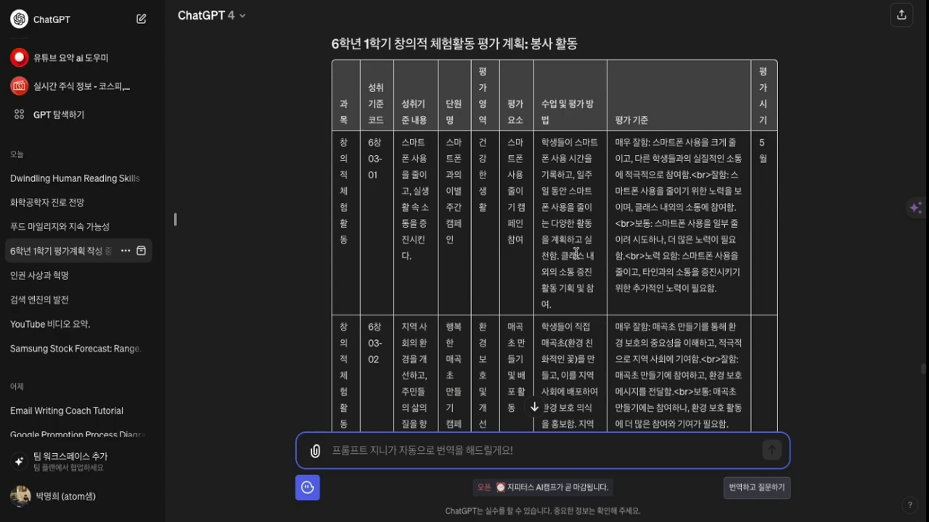
{"action": "scroll", "coordinate": [575, 254], "scroll_direction": "down", "scroll_amount": 1}
{"action": "scroll", "coordinate": [576, 254], "scroll_direction": "down", "scroll_amount": 8}
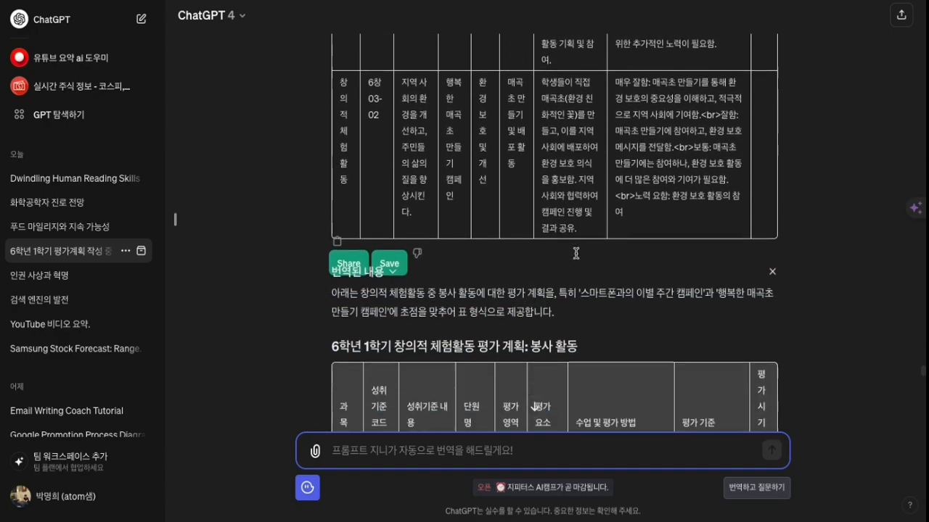
Read the corrections to the volunteer campaign plan and the revised tables for school clean-up, clean restrooms and no running in hallways.
{"action": "scroll", "coordinate": [575, 257], "scroll_direction": "down", "scroll_amount": 10}
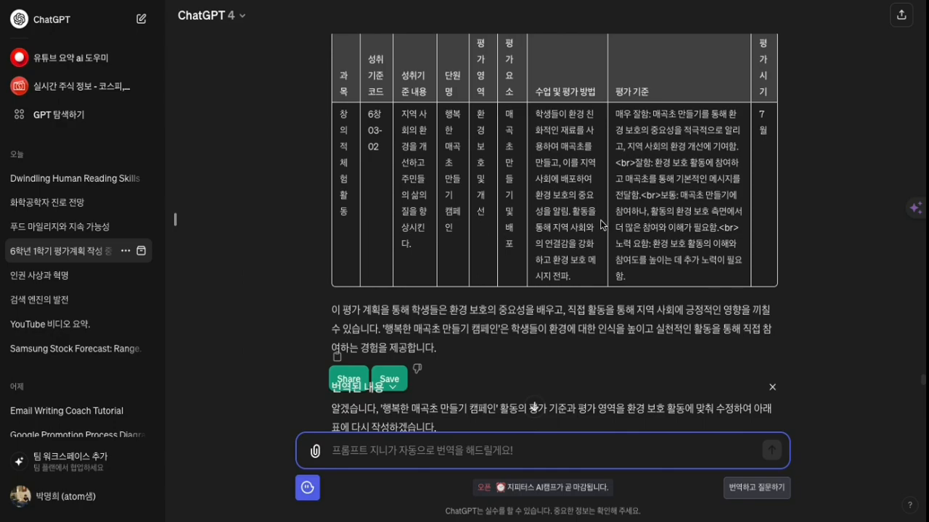
{"action": "scroll", "coordinate": [624, 230], "scroll_direction": "down", "scroll_amount": 5}
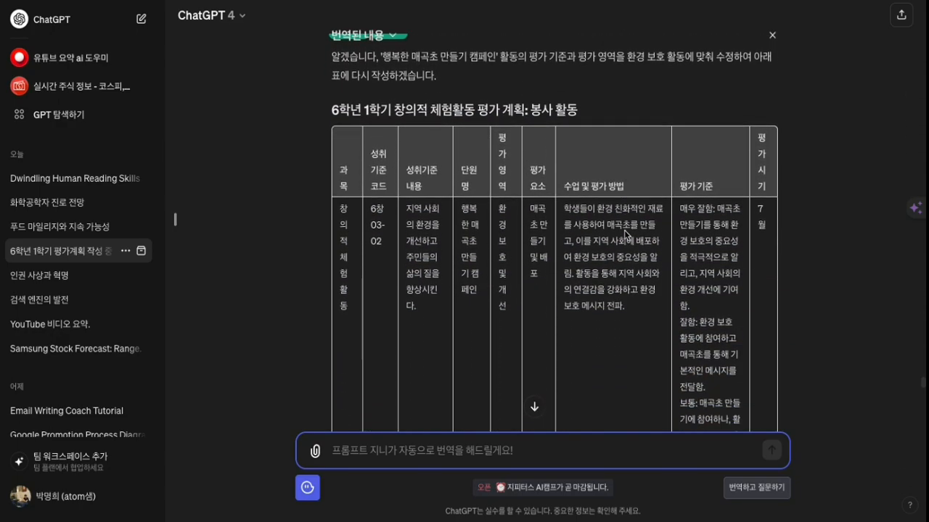
{"action": "scroll", "coordinate": [624, 230], "scroll_direction": "down", "scroll_amount": 12}
{"action": "scroll", "coordinate": [624, 230], "scroll_direction": "down", "scroll_amount": 1}
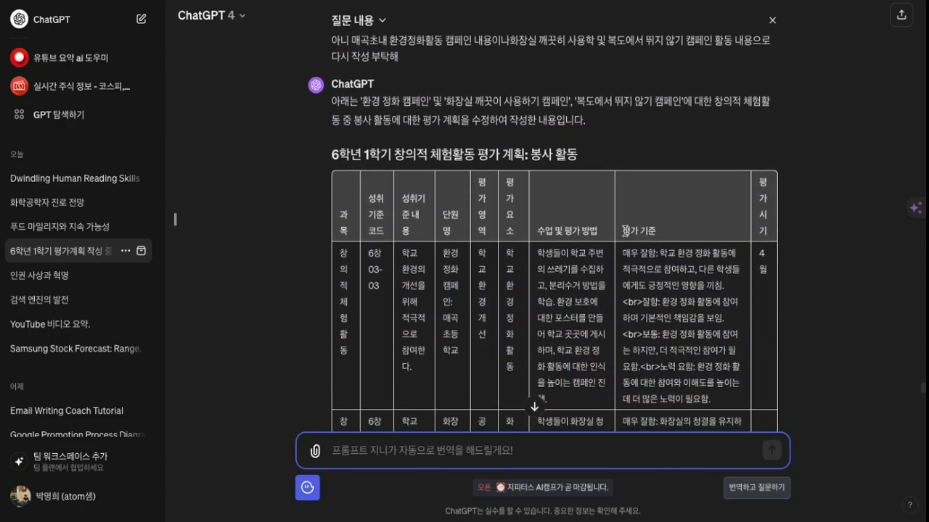
{"action": "scroll", "coordinate": [624, 230], "scroll_direction": "down", "scroll_amount": 15}
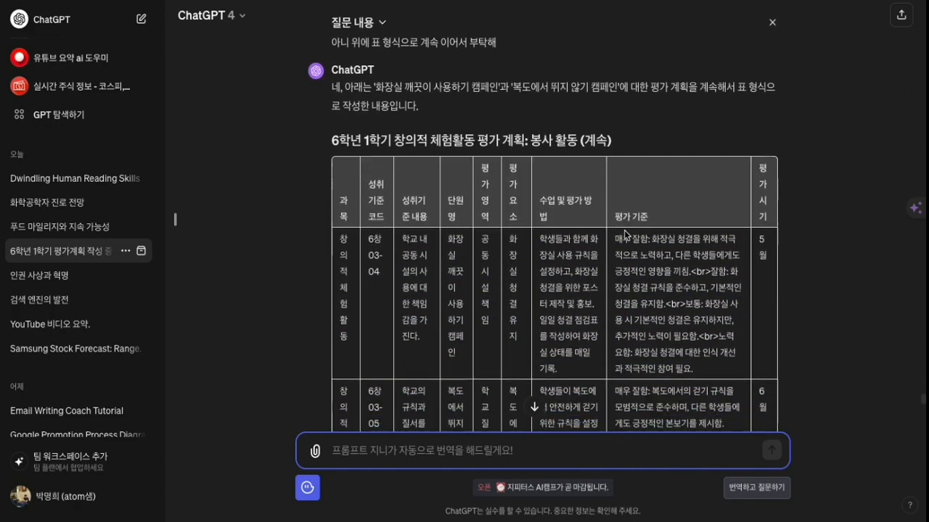
{"action": "scroll", "coordinate": [624, 230], "scroll_direction": "down", "scroll_amount": 10}
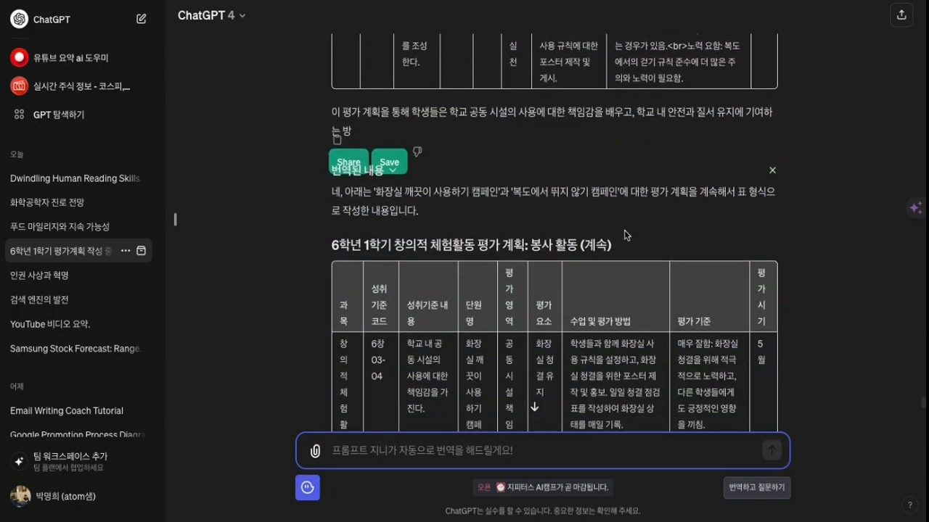
Examine the 진로 활동 plan tables covering the aviation command visit and the job world experience, through the end of the conversation.
{"action": "scroll", "coordinate": [624, 231], "scroll_direction": "down", "scroll_amount": 12}
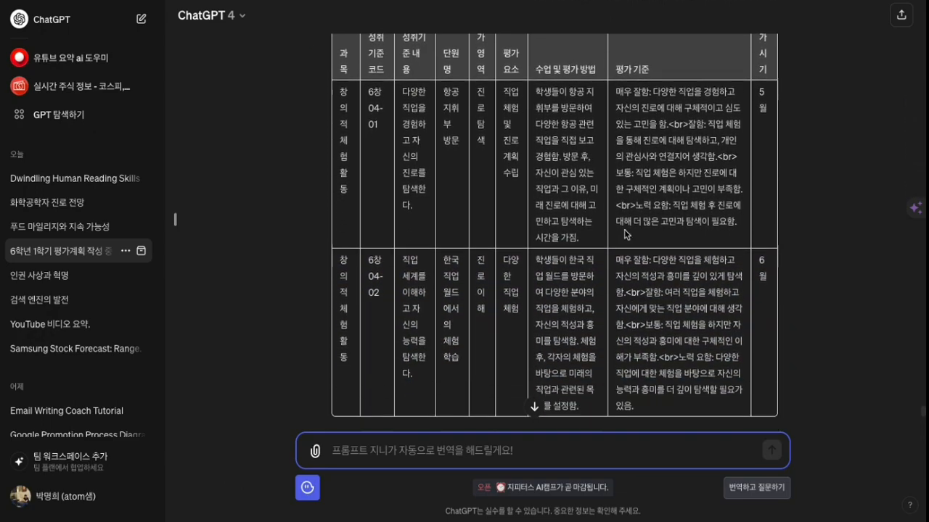
{"action": "scroll", "coordinate": [624, 233], "scroll_direction": "up", "scroll_amount": 1}
{"action": "scroll", "coordinate": [624, 233], "scroll_direction": "down", "scroll_amount": 1}
{"action": "scroll", "coordinate": [624, 230], "scroll_direction": "up", "scroll_amount": 1}
{"action": "scroll", "coordinate": [624, 230], "scroll_direction": "down", "scroll_amount": 1}
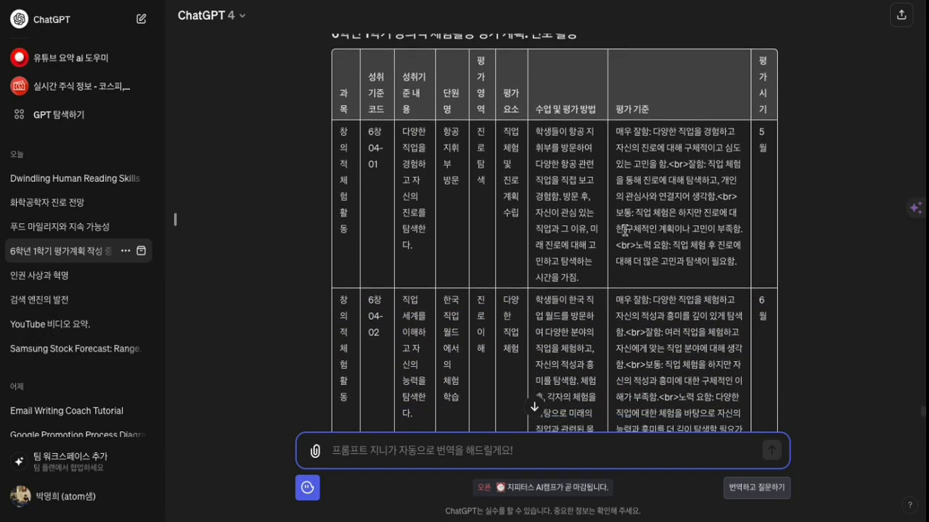
{"action": "scroll", "coordinate": [624, 231], "scroll_direction": "down", "scroll_amount": 4}
{"action": "scroll", "coordinate": [624, 231], "scroll_direction": "up", "scroll_amount": 2}
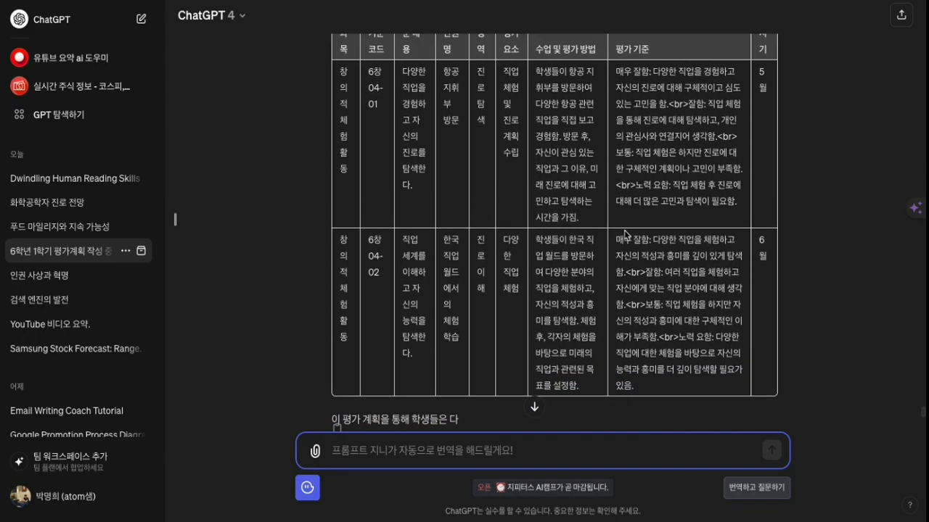
{"action": "scroll", "coordinate": [624, 234], "scroll_direction": "down", "scroll_amount": 15}
{"action": "scroll", "coordinate": [624, 234], "scroll_direction": "down", "scroll_amount": 12}
{"action": "scroll", "coordinate": [624, 231], "scroll_direction": "down", "scroll_amount": 10}
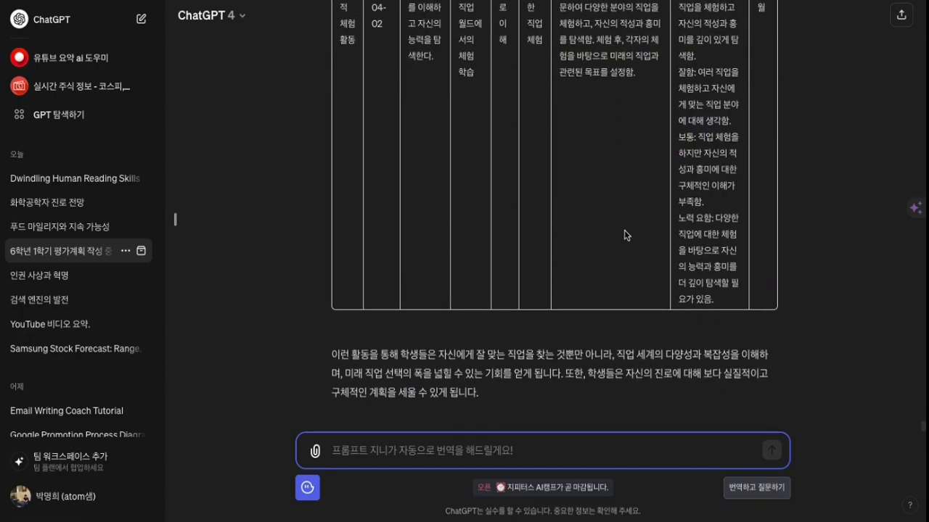
{"action": "scroll", "coordinate": [625, 235], "scroll_direction": "up", "scroll_amount": 5}
{"action": "scroll", "coordinate": [626, 235], "scroll_direction": "down", "scroll_amount": 5}
{"action": "scroll", "coordinate": [626, 235], "scroll_direction": "up", "scroll_amount": 5}
{"action": "scroll", "coordinate": [626, 234], "scroll_direction": "down", "scroll_amount": 5}
Send the prompt "6학년 1학기 수학 평가 계획을 작성하려해 주어진 첨부파일 두번째 양식에 맞게 분수의 나눗셈 단원과 각기둥과 각뿔 단원의 평가 계획을 작성해줘".
{"action": "type", "text": "6학년 1학ㄱ"}
{"action": "type", "text": "기 수학 평가 ㄱ"}
{"action": "type", "text": "계획을 작성"}
{"action": "type", "text": "하려해 주어진"}
{"action": "type", "text": " 첨부파일 두번"}
{"action": "type", "text": "째 양식에 맞"}
{"action": "type", "text": "게 분수의 낸"}
{"action": "type", "text": "눗셈 대"}
{"action": "type", "text": "원과 각기"}
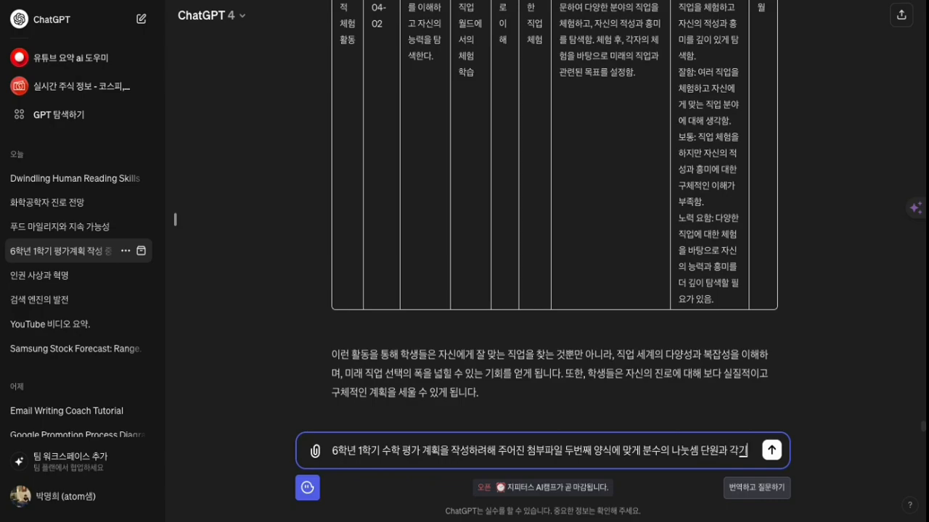
{"action": "type", "text": "둥과 각뿔"}
{"action": "type", "text": " 단위"}
{"action": "type", "text": "의"}
{"action": "type", "text": " 평가 계획"}
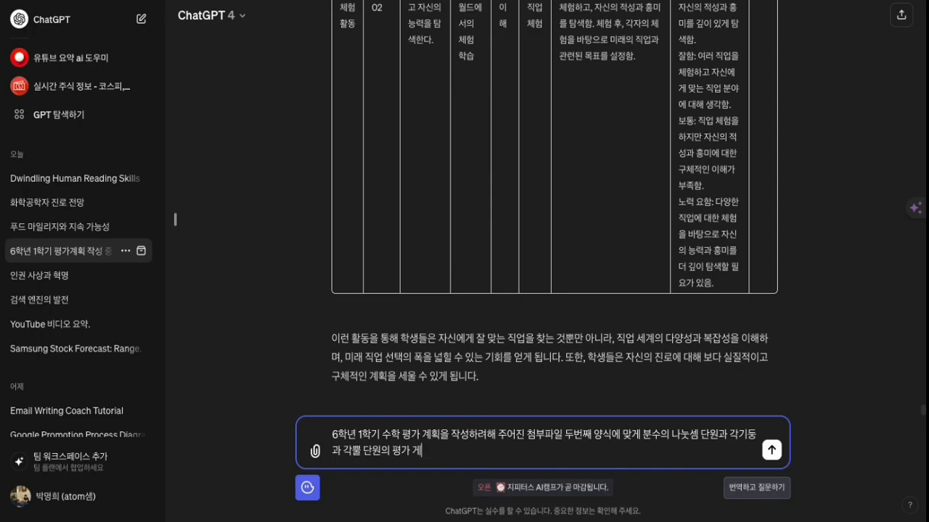
{"action": "type", "text": "을 작성해줘"}
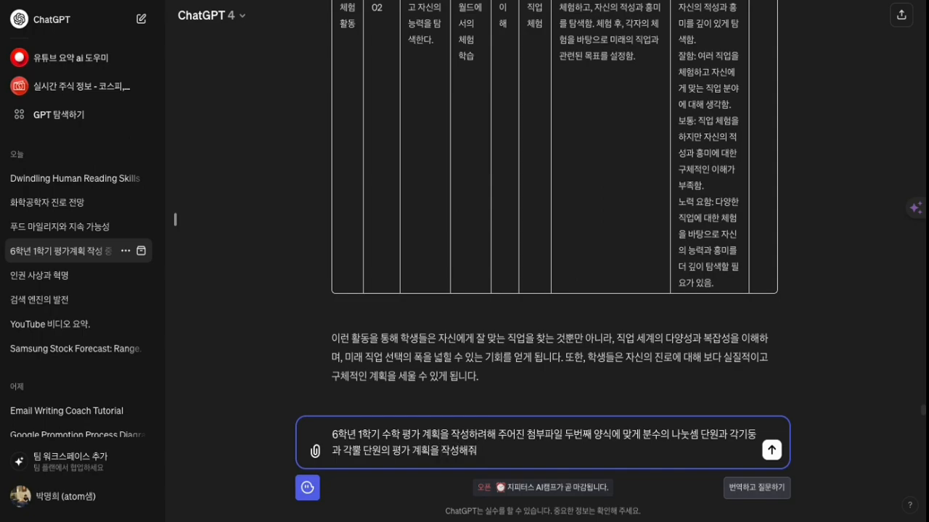
{"action": "key", "text": "Return"}
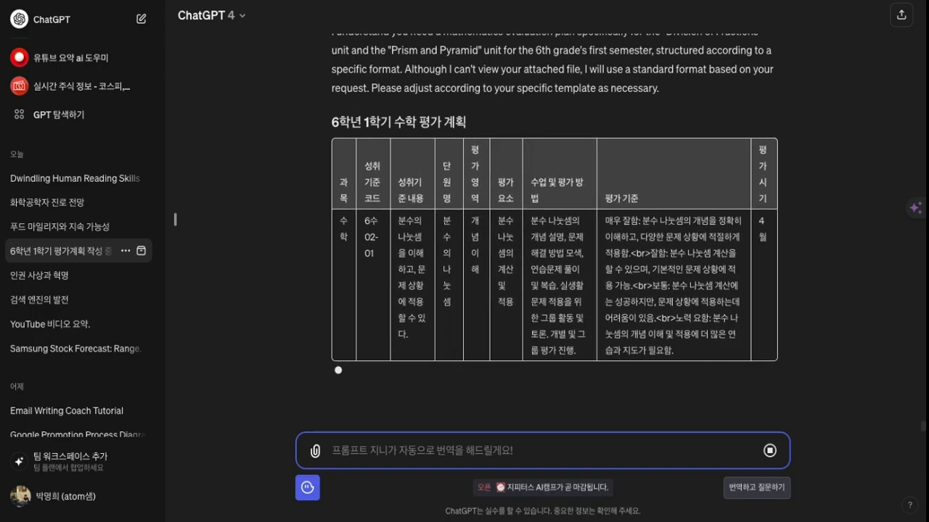
{"action": "scroll", "coordinate": [468, 291], "scroll_direction": "up", "scroll_amount": 1}
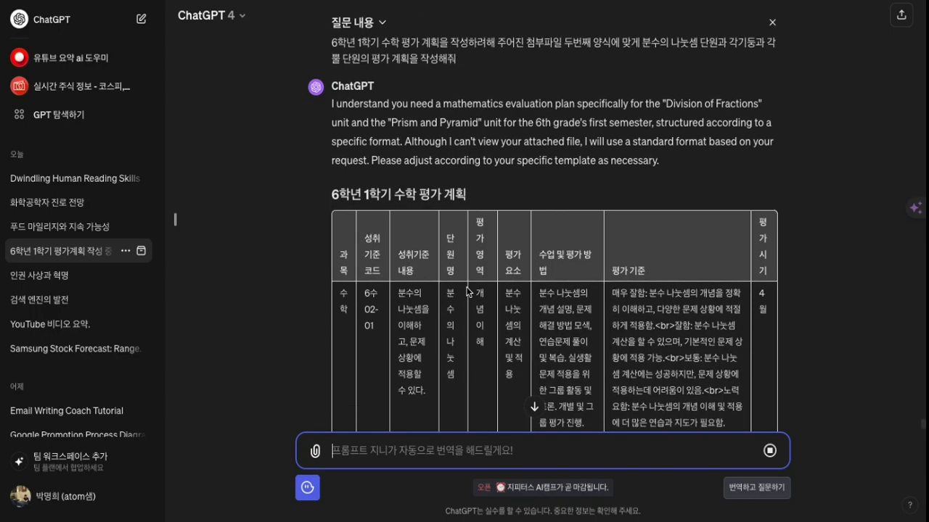